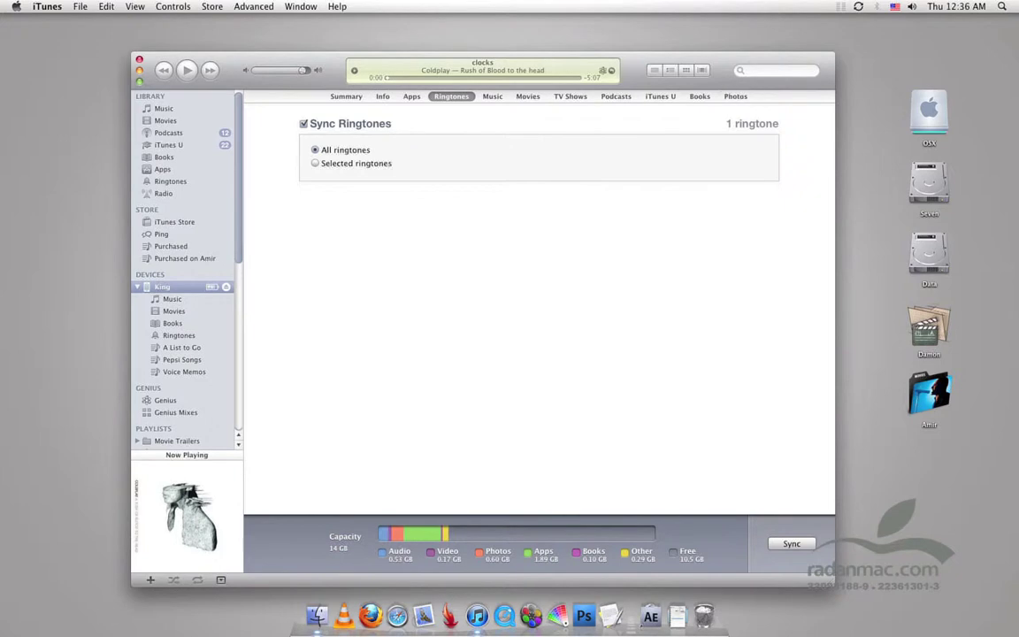
Set the preferences' import settings to use the AAC Encoder and accept the preferences
{"action": "left_click", "coordinate": [47, 6]}
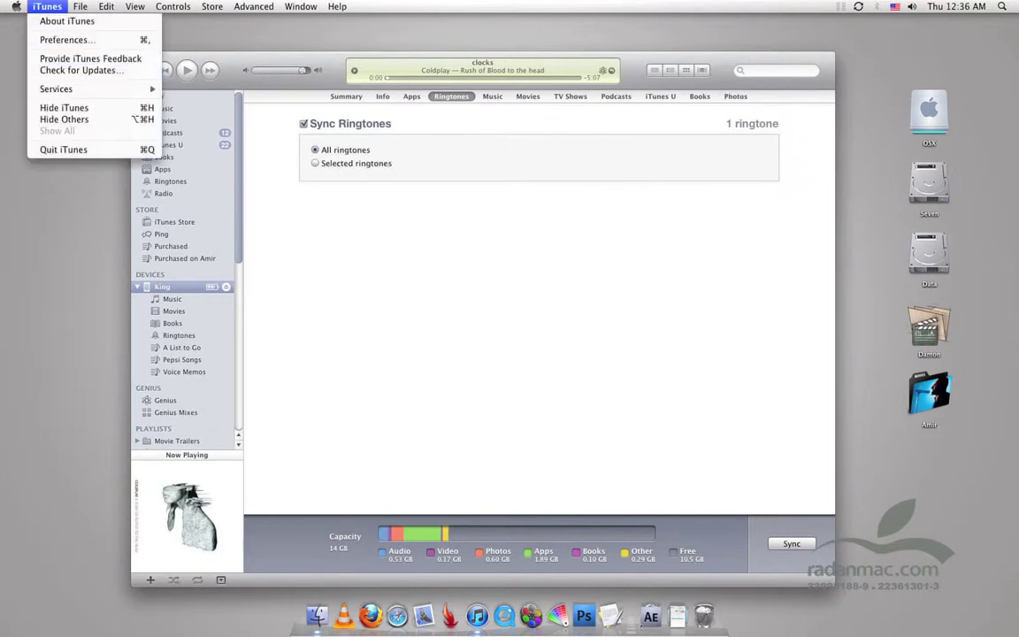
{"action": "left_click", "coordinate": [53, 37]}
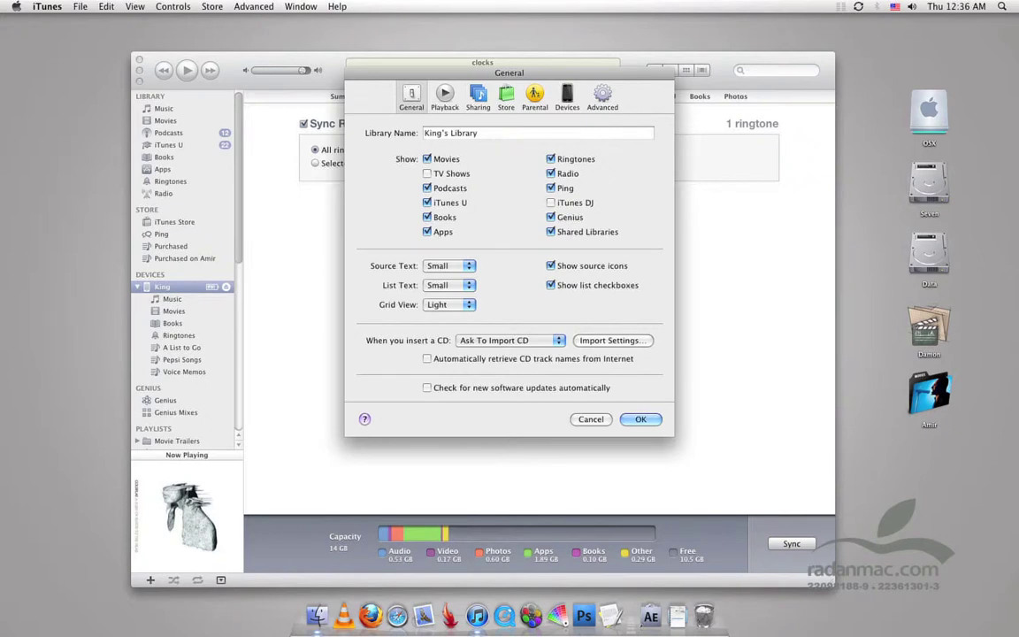
{"action": "left_click_drag", "start_coordinate": [509, 73], "coordinate": [570, 142]}
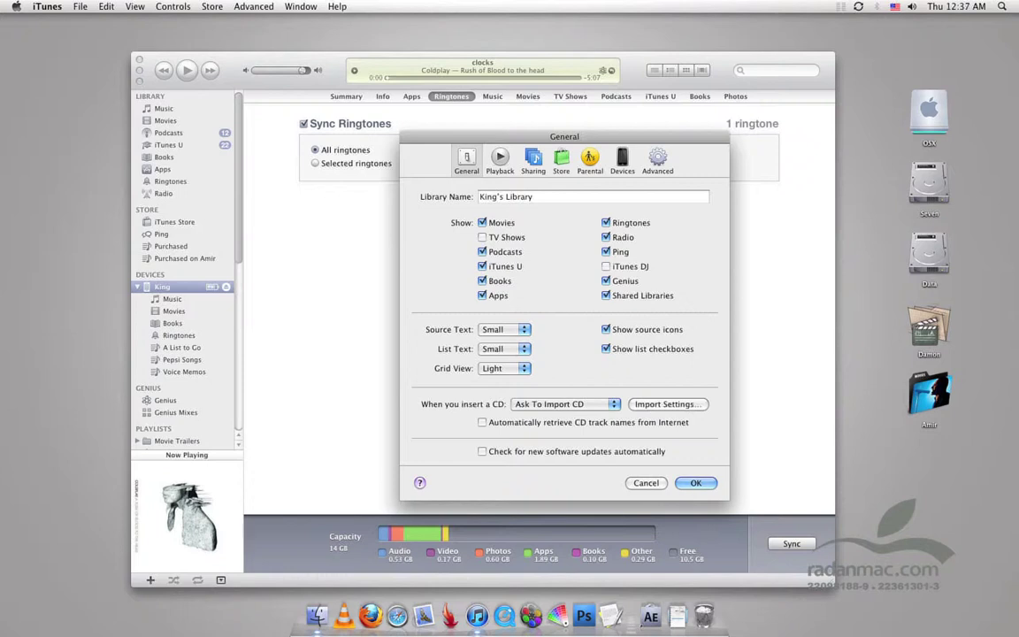
{"action": "left_click", "coordinate": [668, 405]}
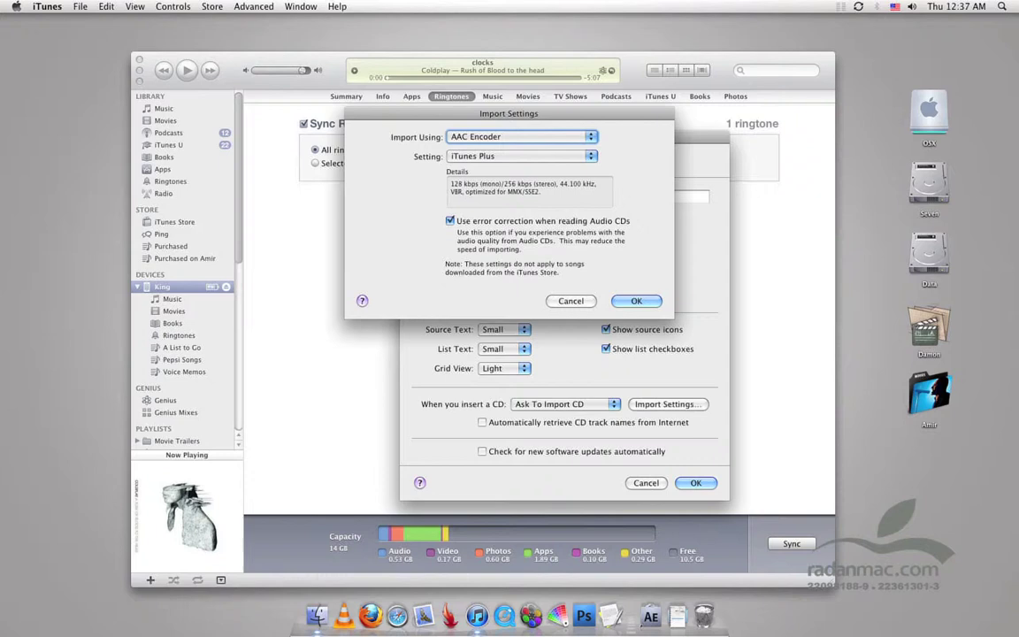
{"action": "key", "text": "Return"}
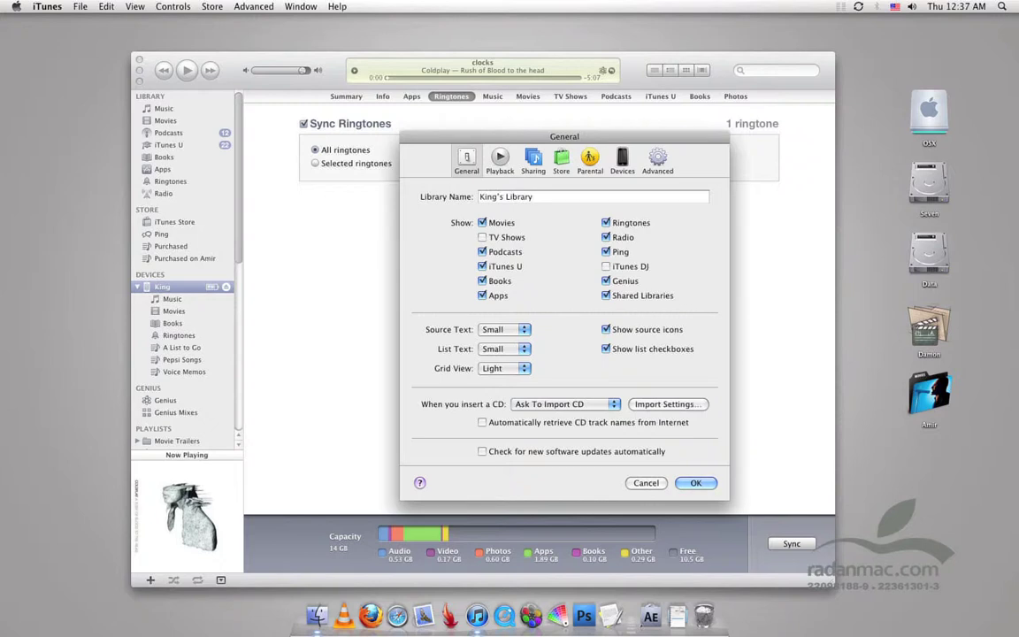
{"action": "left_click", "coordinate": [668, 404]}
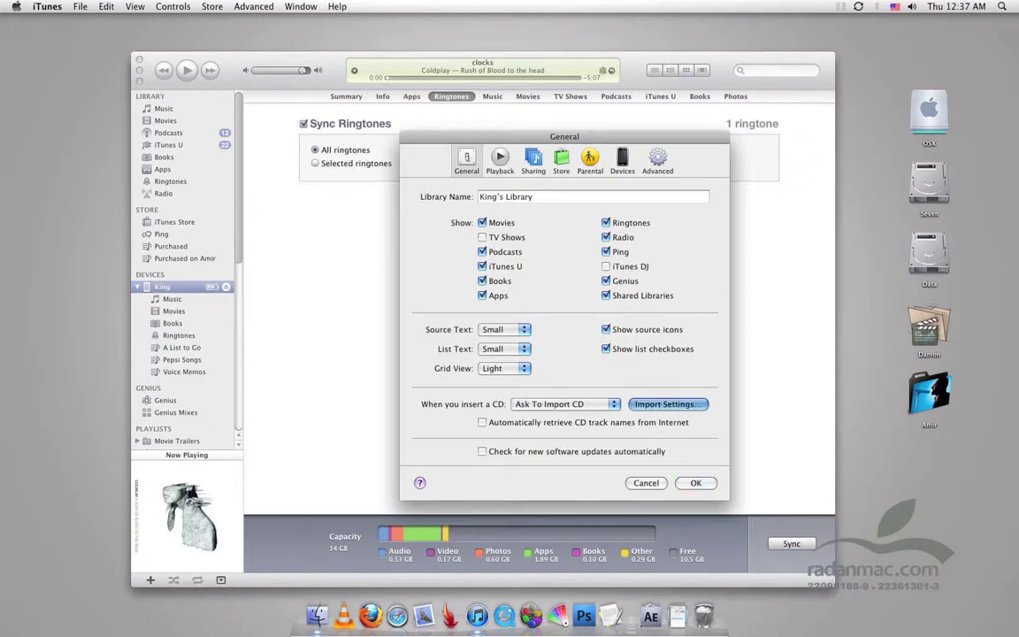
{"action": "left_click_drag", "start_coordinate": [509, 113], "coordinate": [461, 260]}
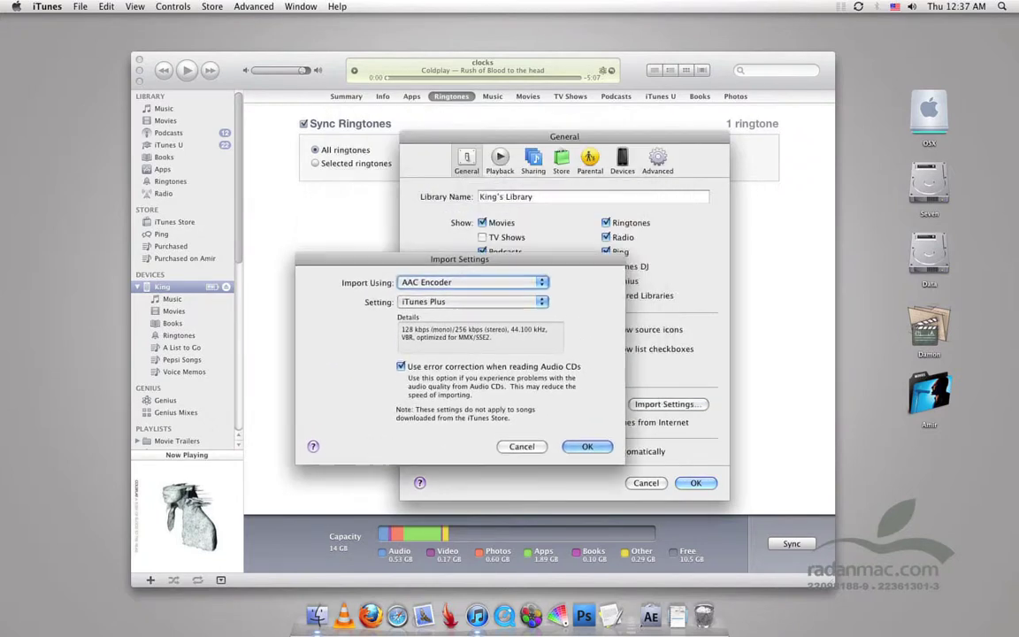
{"action": "left_click", "coordinate": [474, 283]}
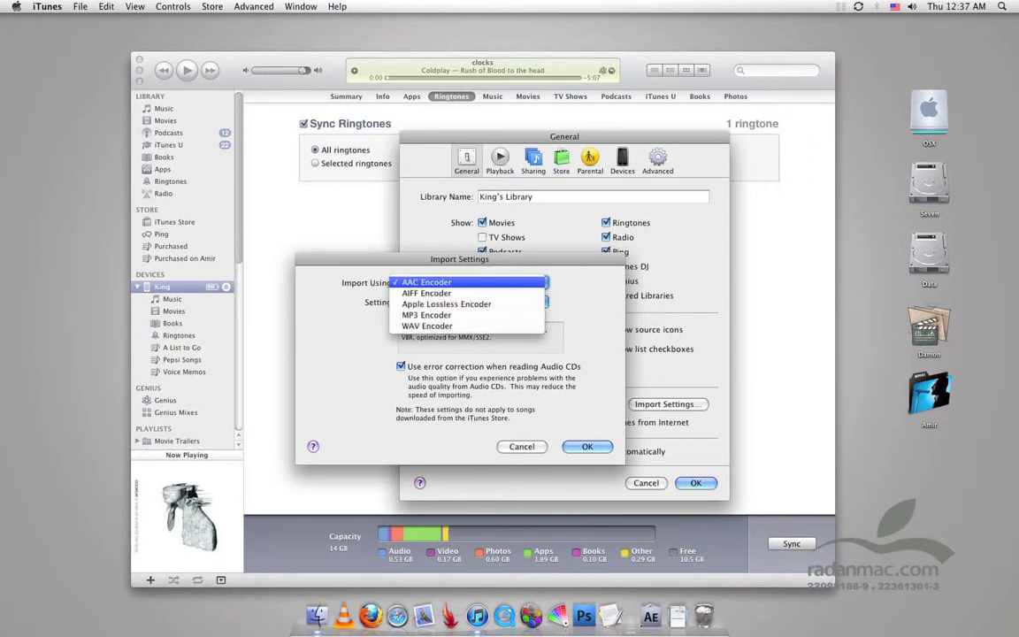
{"action": "key", "text": "Return"}
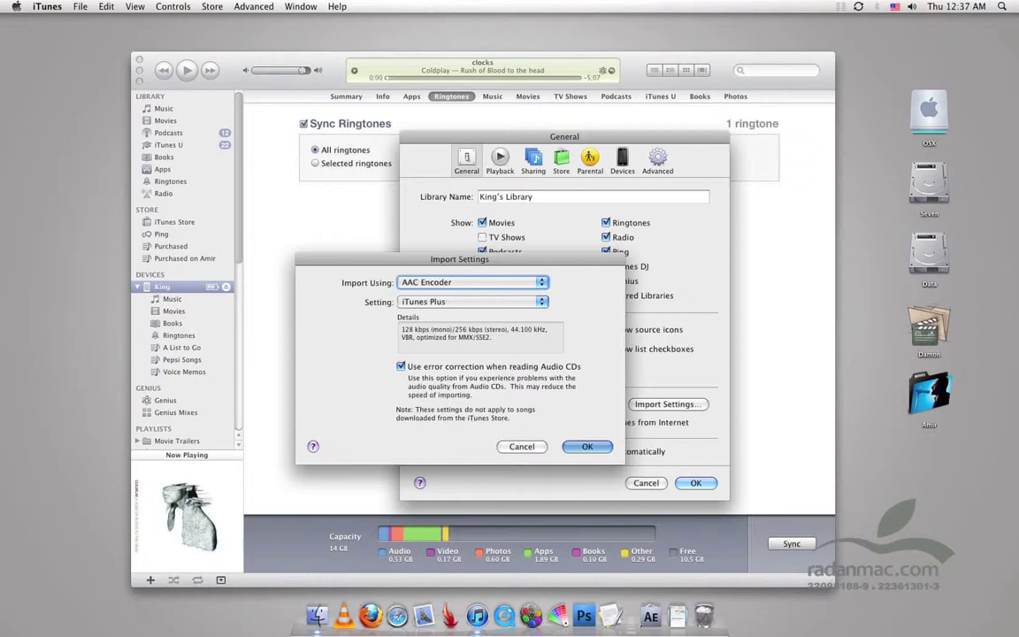
{"action": "key", "text": "Return"}
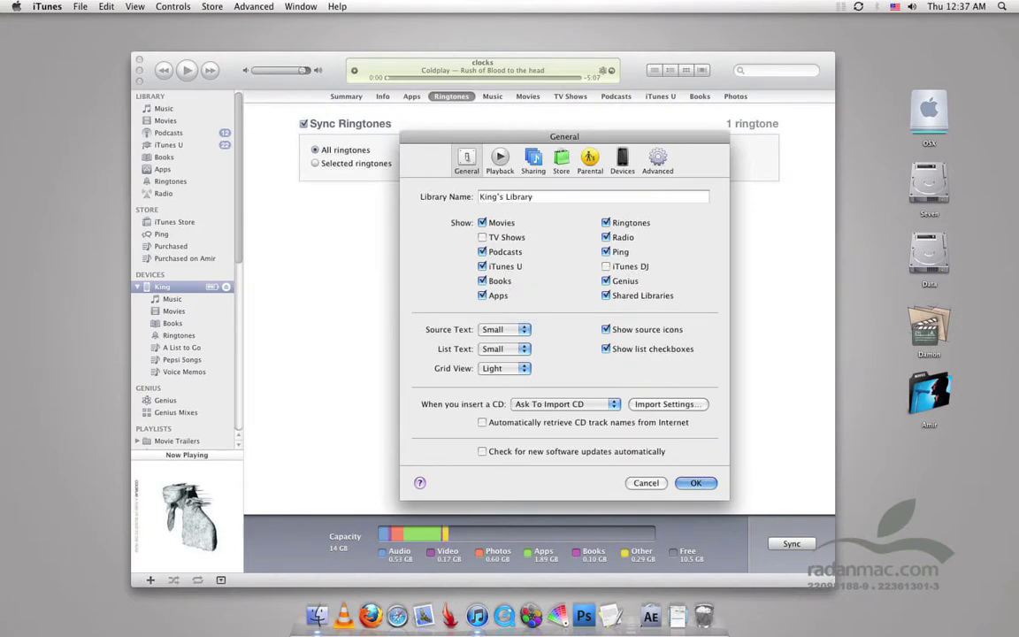
{"action": "key", "text": "Return"}
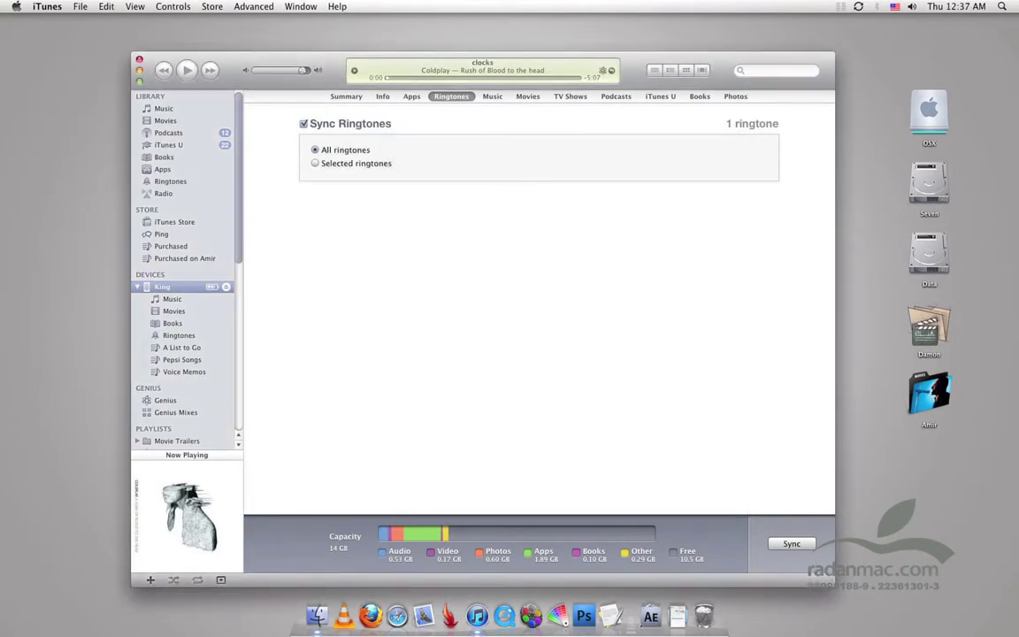
Search the music library for "clock" and select the 5:07 Coldplay track "clocks"
{"action": "left_click_drag", "start_coordinate": [483, 55], "coordinate": [483, 63]}
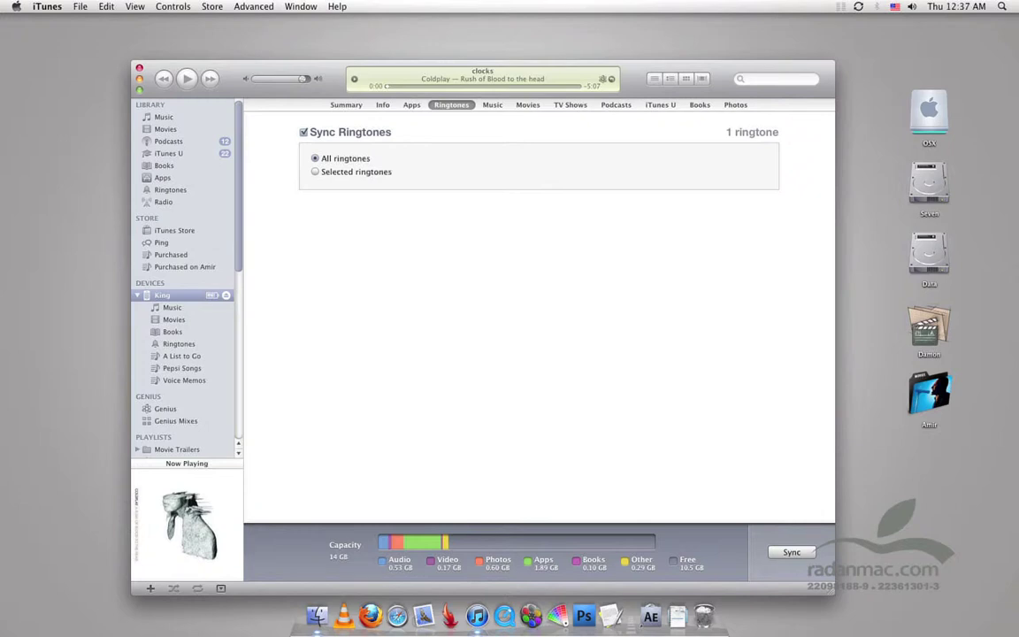
{"action": "type", "text": "clock"}
{"action": "left_click_drag", "start_coordinate": [483, 63], "coordinate": [474, 61]}
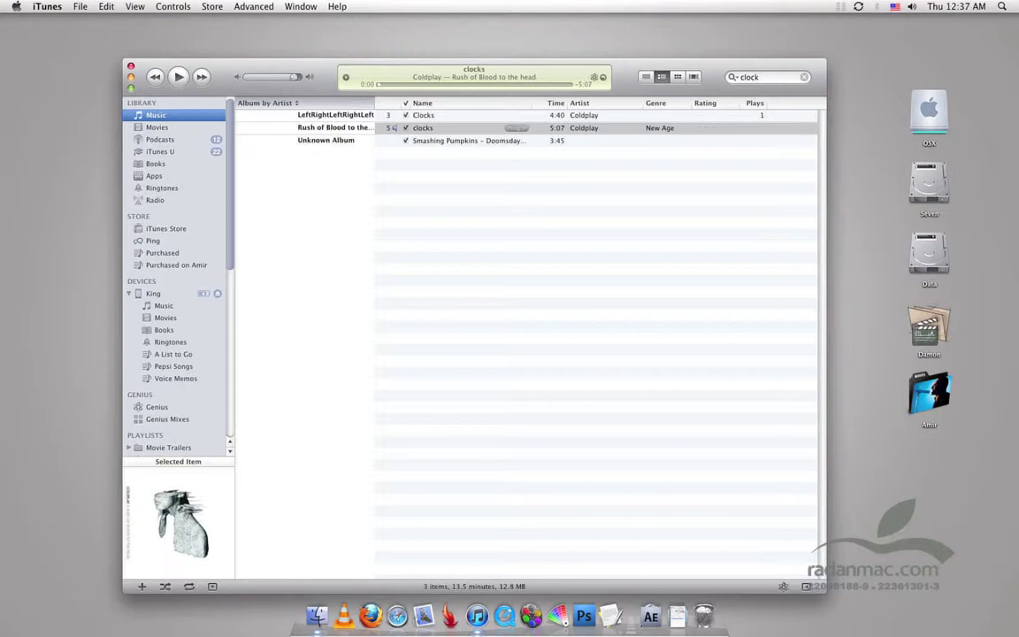
{"action": "left_click", "coordinate": [423, 128]}
{"action": "key", "text": "Escape"}
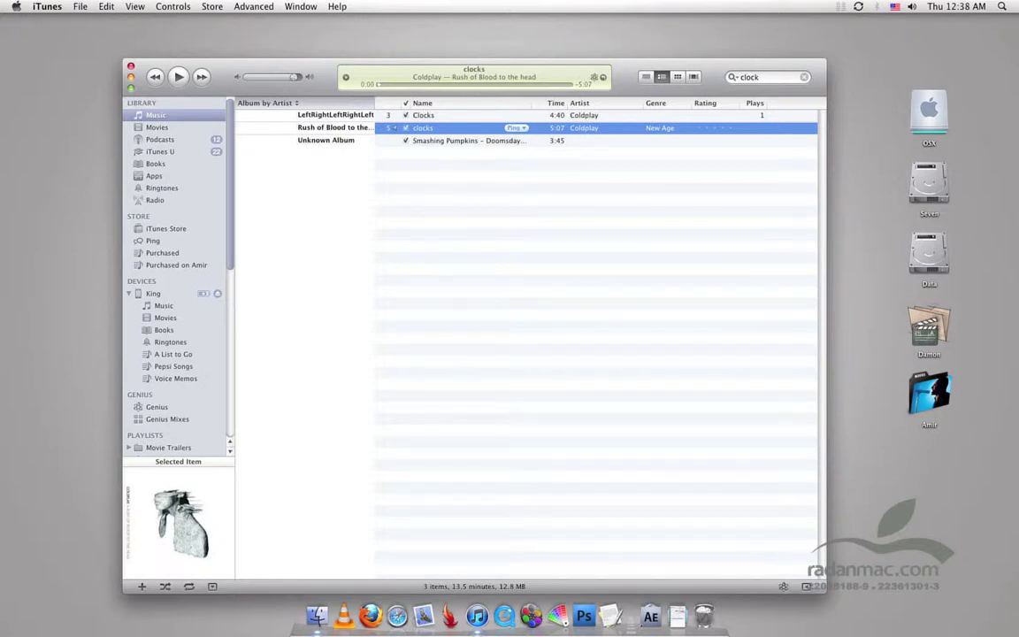
Open the playback options in the info of the selected "clocks" track
{"action": "key", "text": "super+i"}
{"action": "key", "text": "Escape"}
{"action": "right_click", "coordinate": [440, 127]}
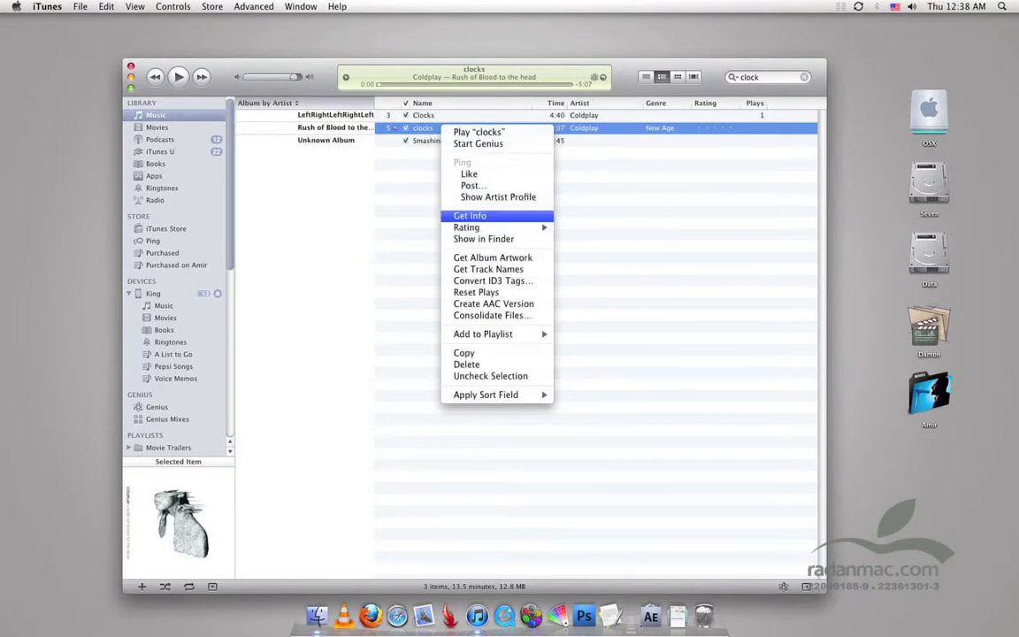
{"action": "left_click", "coordinate": [470, 215]}
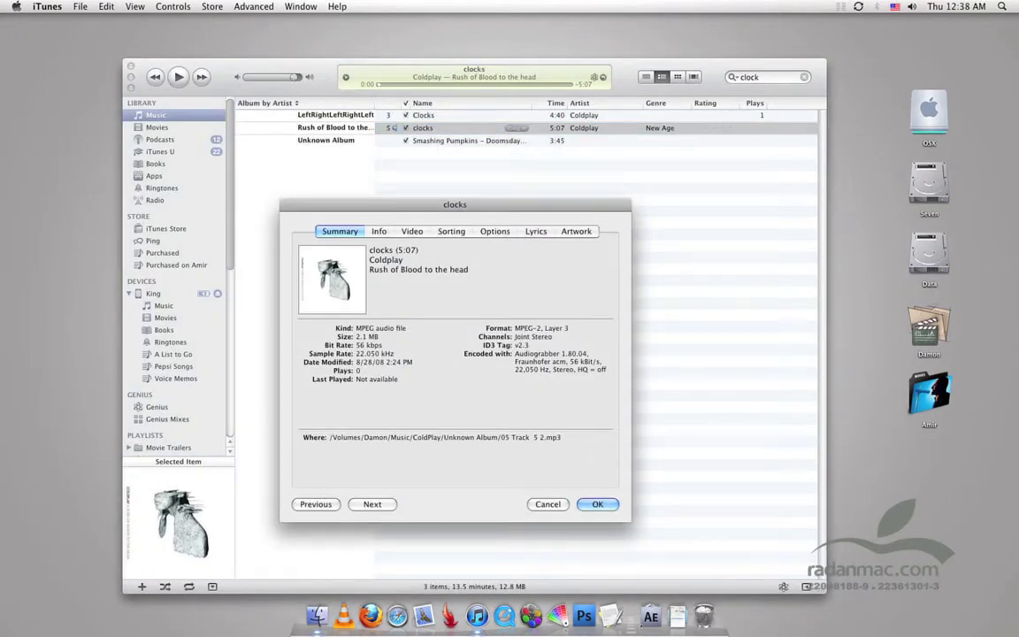
{"action": "left_click_drag", "start_coordinate": [455, 204], "coordinate": [505, 208]}
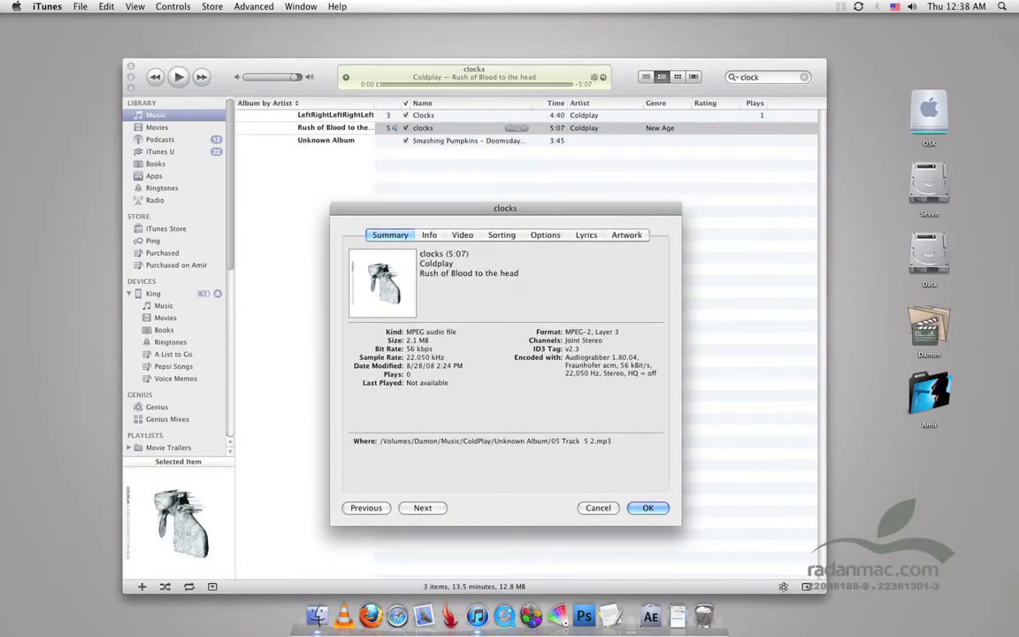
{"action": "left_click", "coordinate": [545, 236]}
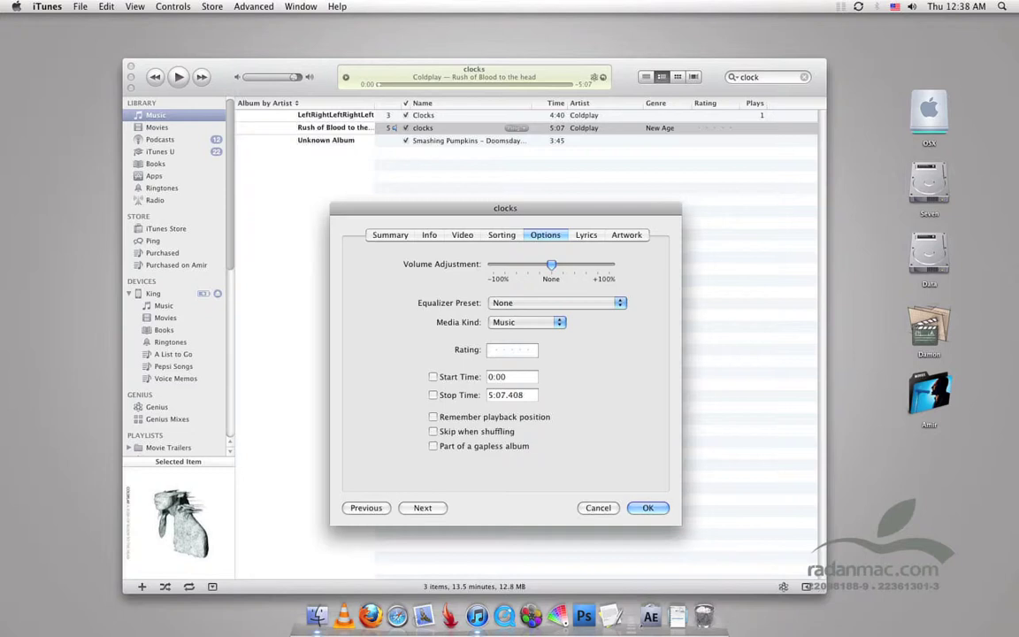
Enable a stop time of 0:40 for the "clocks" track, save it, and check the saved options
{"action": "left_click", "coordinate": [433, 395]}
{"action": "left_click", "coordinate": [493, 395]}
{"action": "type", "text": "0"}
{"action": "double_click", "coordinate": [500, 395]}
{"action": "type", "text": "40"}
{"action": "key", "text": "shift+Right"}
{"action": "type", "text": "00"}
{"action": "left_click", "coordinate": [512, 376]}
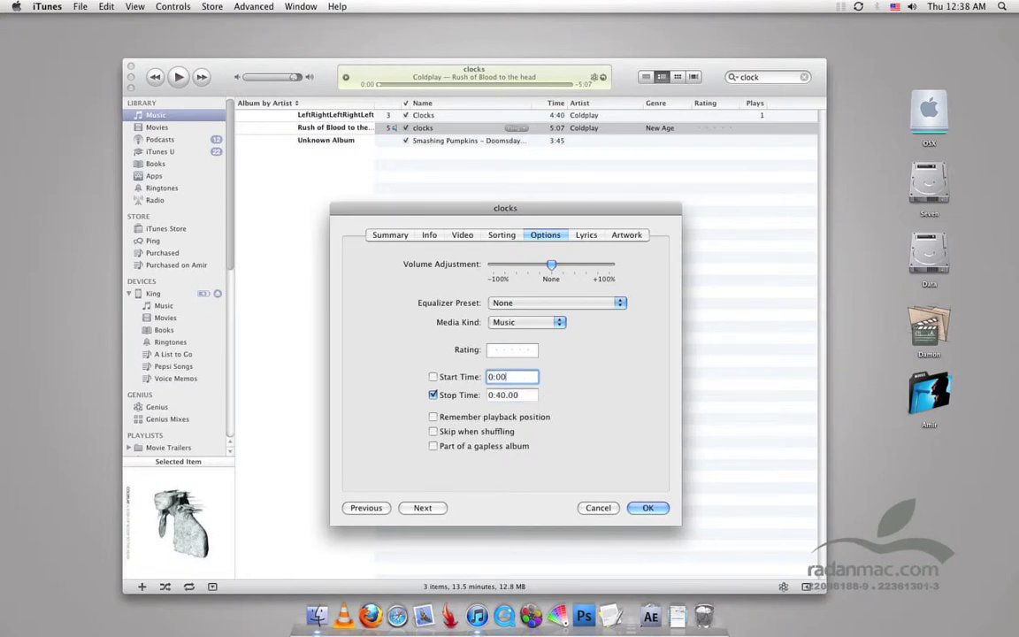
{"action": "key", "text": "Return"}
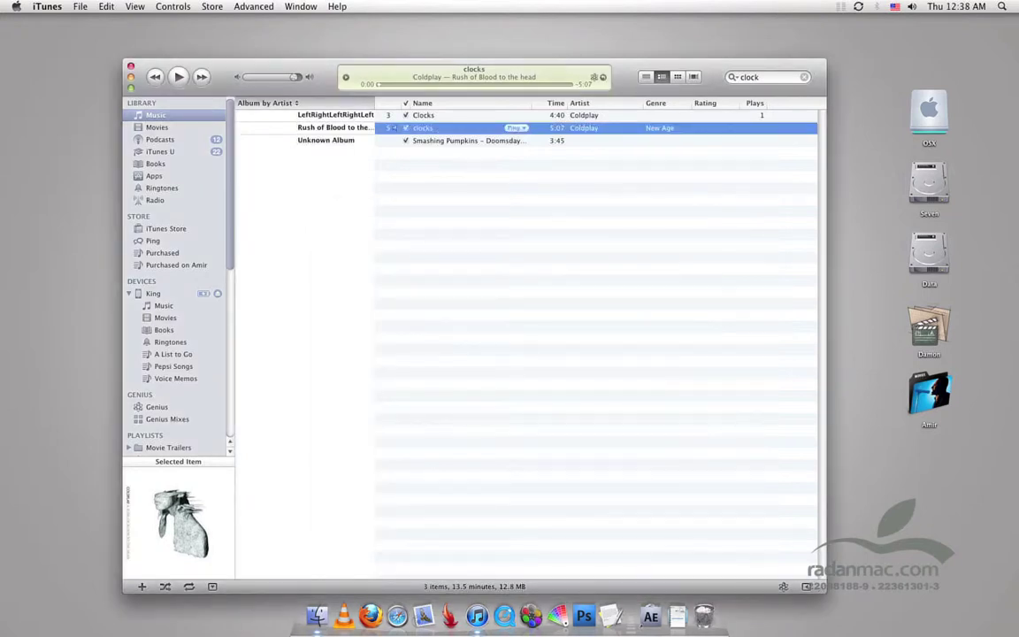
{"action": "key", "text": "super+i"}
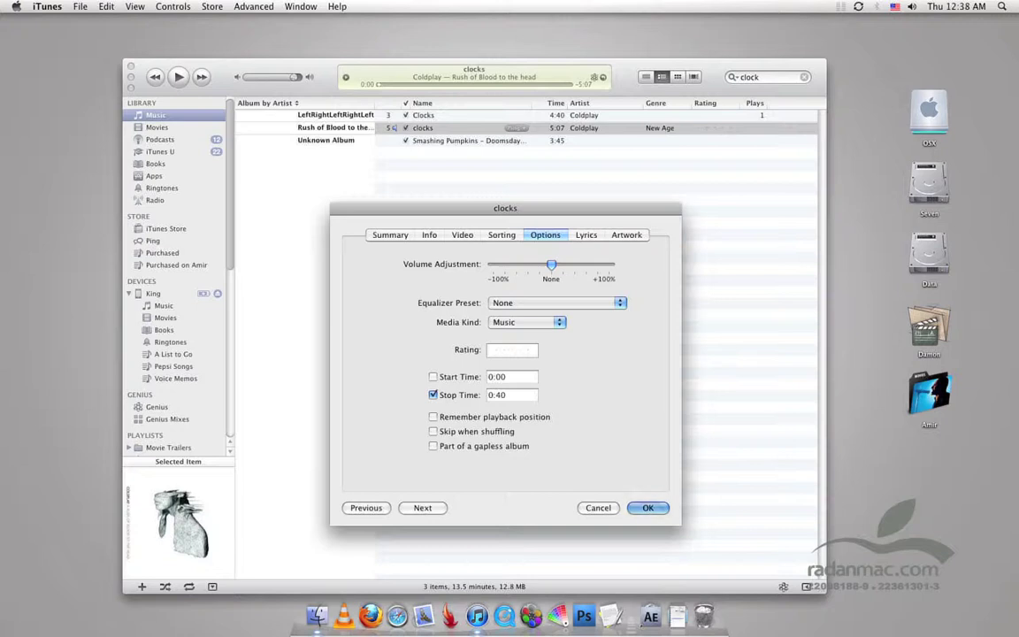
{"action": "key", "text": "Return"}
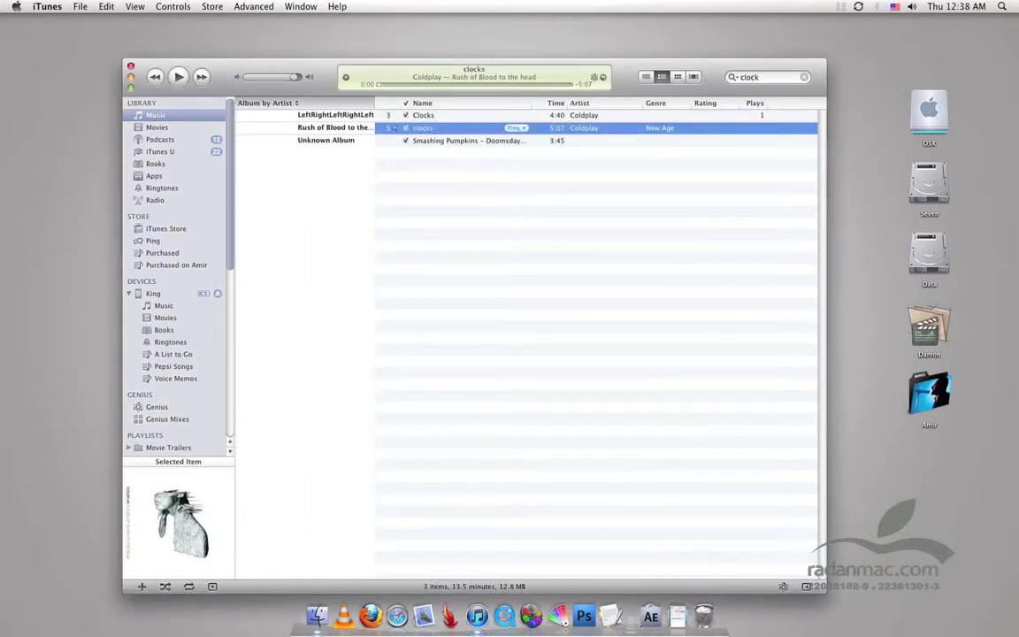
Create an AAC version of the "clocks" track and copy the new 0:40 version to the desktop
{"action": "right_click", "coordinate": [443, 132]}
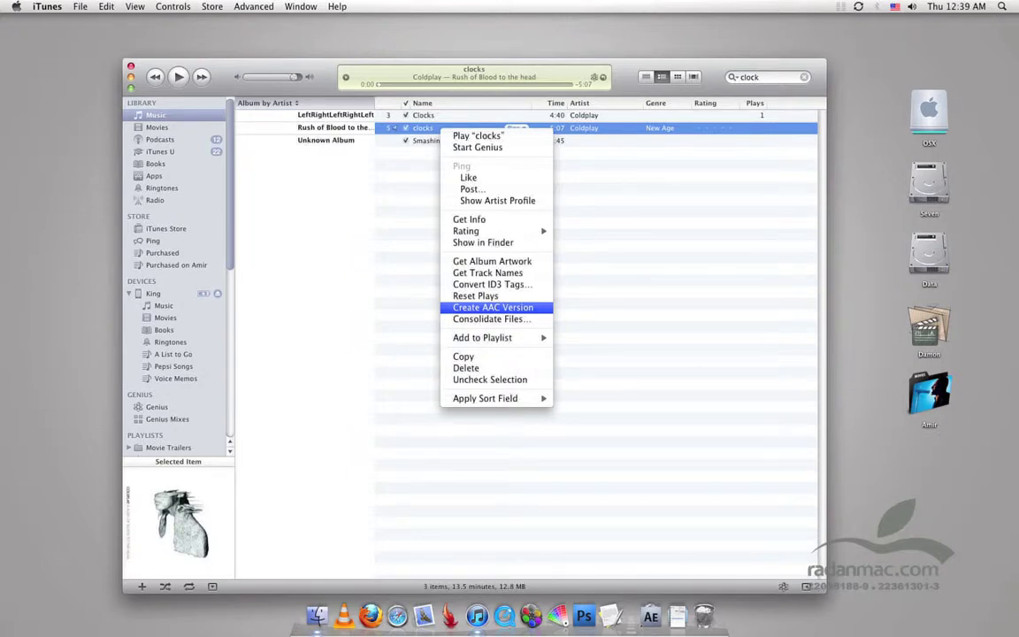
{"action": "key", "text": "Return"}
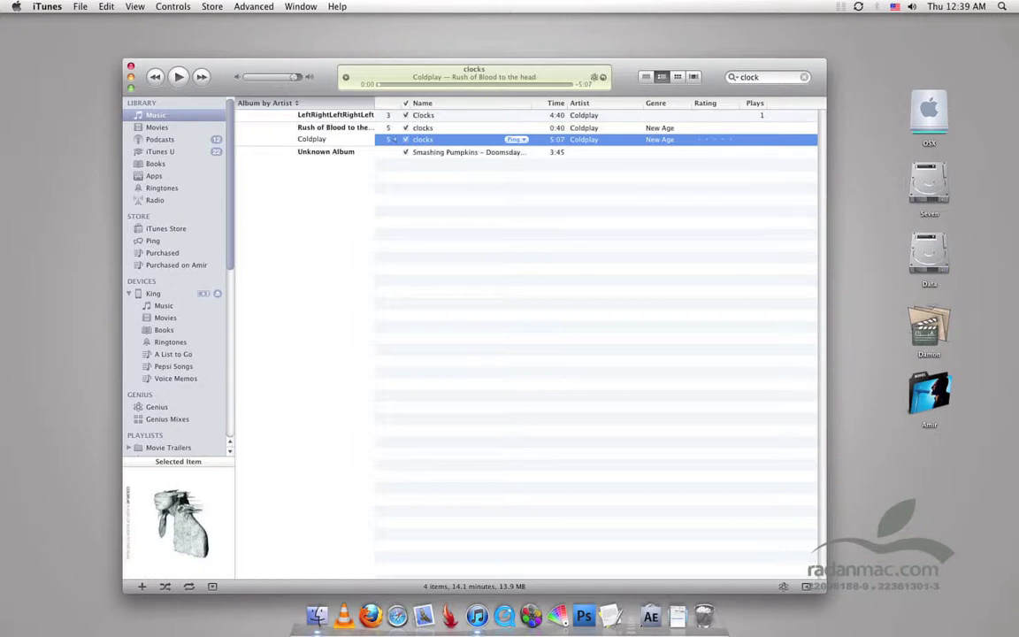
{"action": "left_click", "coordinate": [460, 129]}
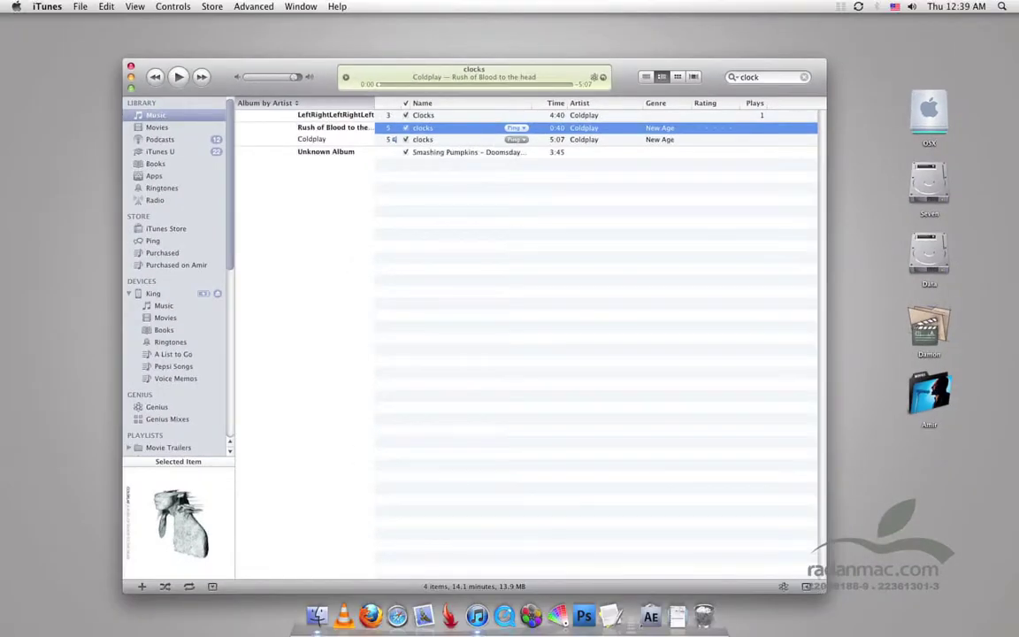
{"action": "left_click_drag", "start_coordinate": [474, 61], "coordinate": [436, 53]}
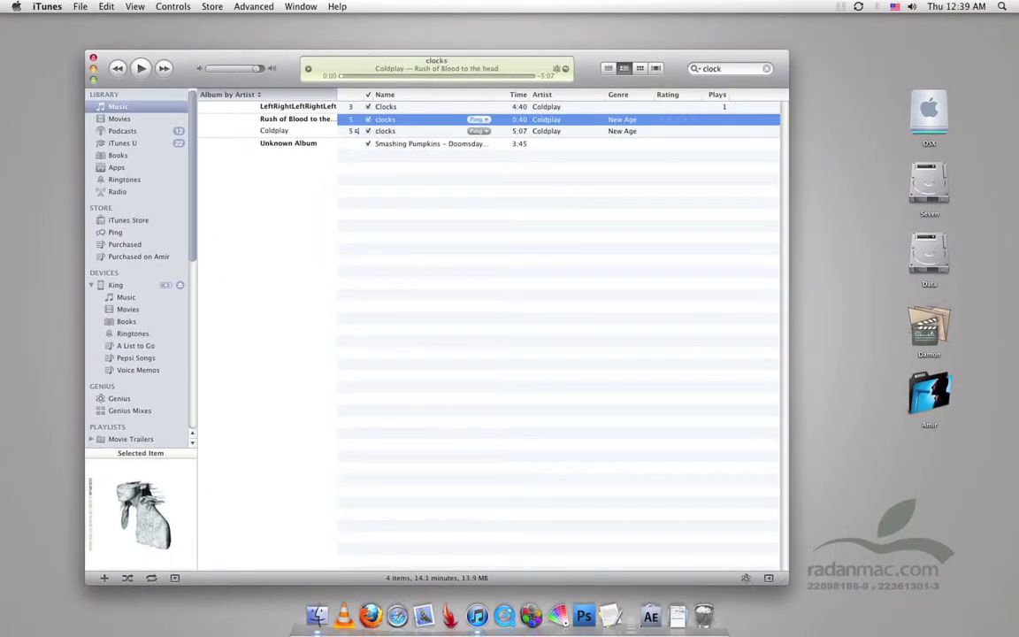
{"action": "left_click_drag", "start_coordinate": [425, 120], "coordinate": [898, 484]}
{"action": "left_click_drag", "start_coordinate": [385, 119], "coordinate": [860, 480]}
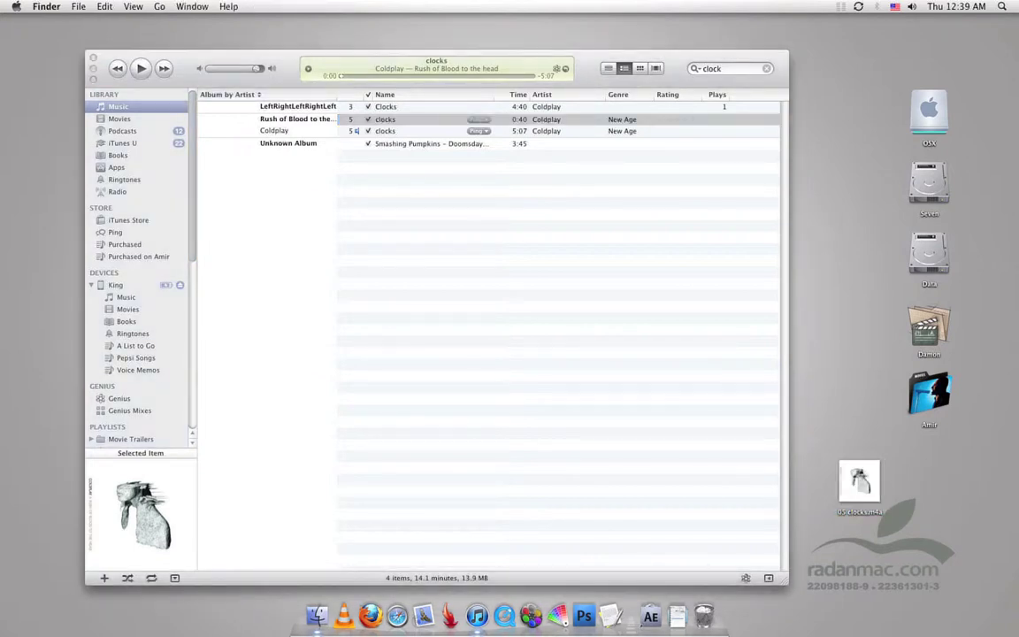
Change the extension of the desktop file "05 clocks" to .m4r and accept the extension change
{"action": "left_click", "coordinate": [859, 483]}
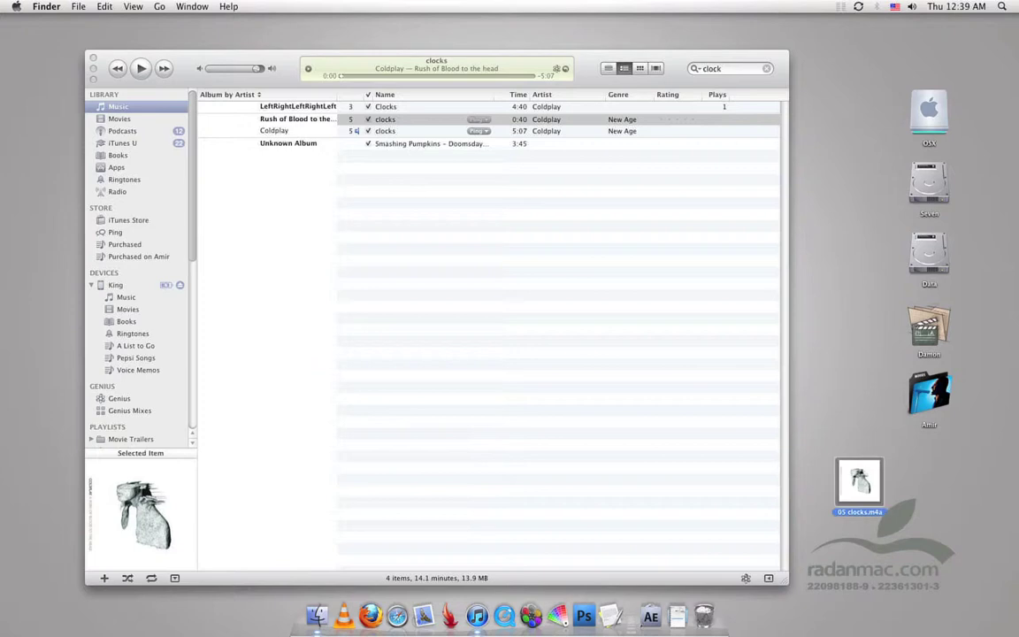
{"action": "key", "text": "Return"}
{"action": "key", "text": "Right"}
{"action": "key", "text": "BackSpace"}
{"action": "key", "text": "Return"}
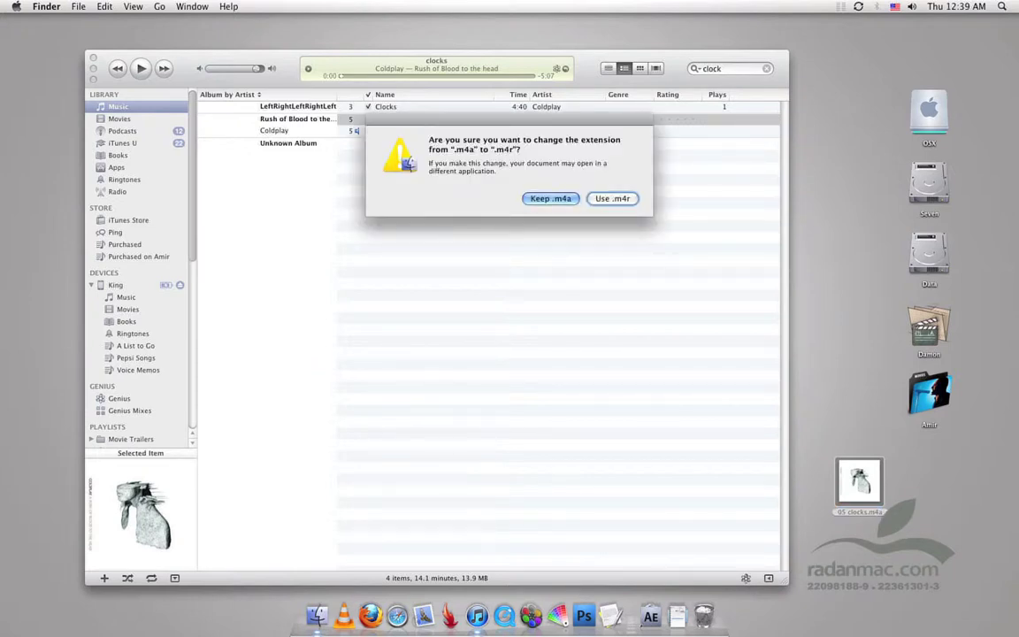
{"action": "key", "text": "space"}
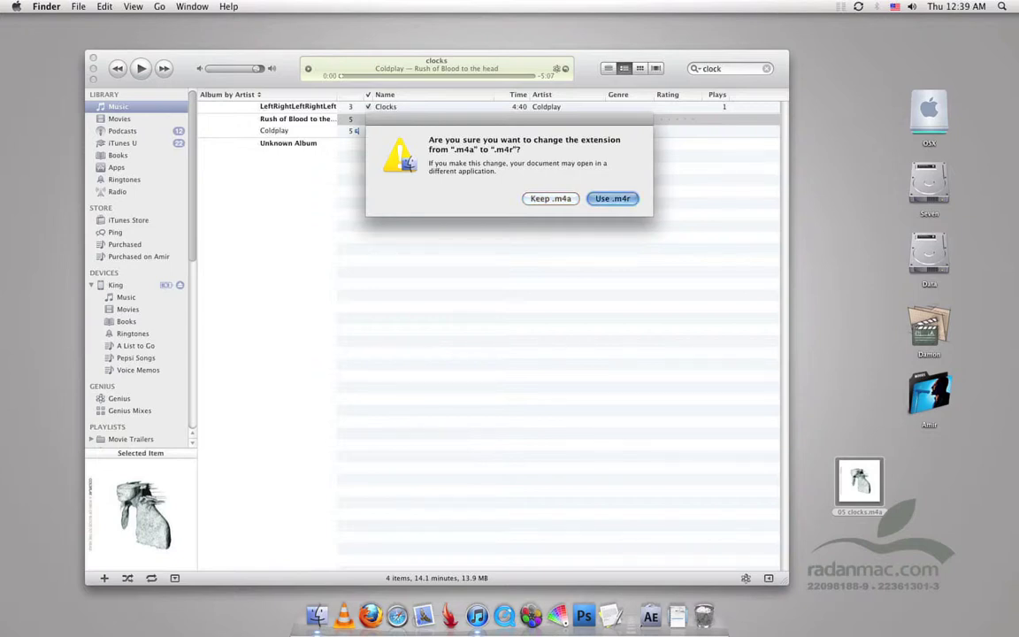
{"action": "key", "text": "Return"}
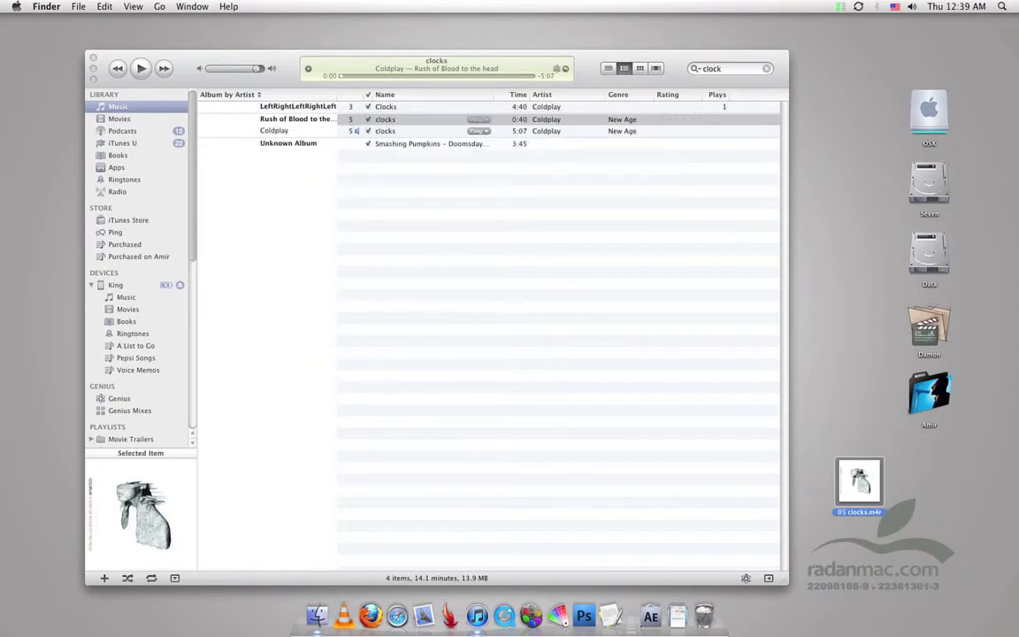
Turn off the stop time for the original 5:07 "clocks" track and save its options
{"action": "left_click_drag", "start_coordinate": [602, 55], "coordinate": [612, 55]}
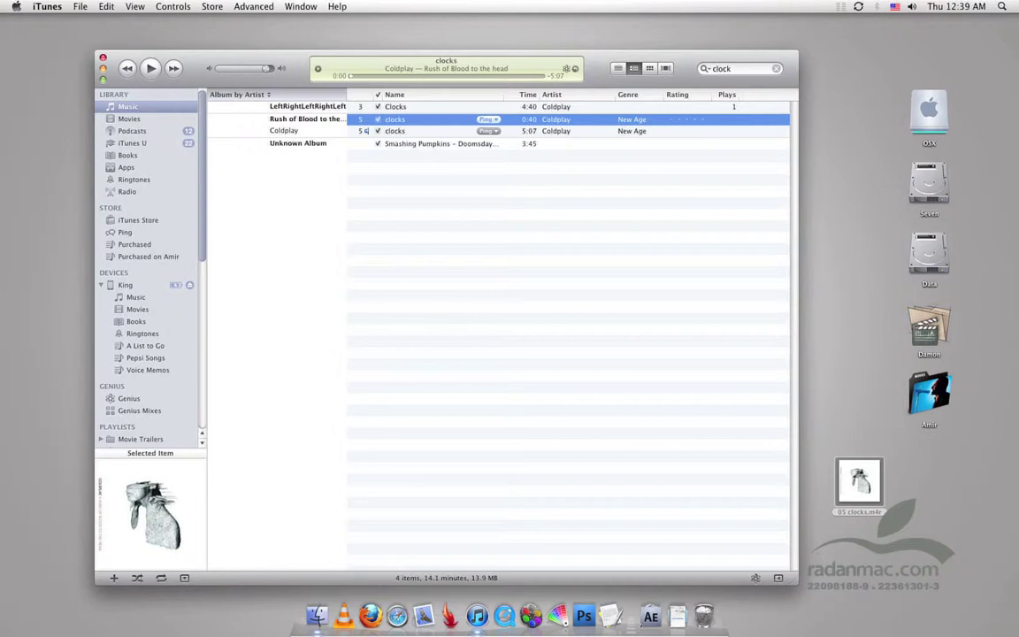
{"action": "left_click", "coordinate": [366, 131]}
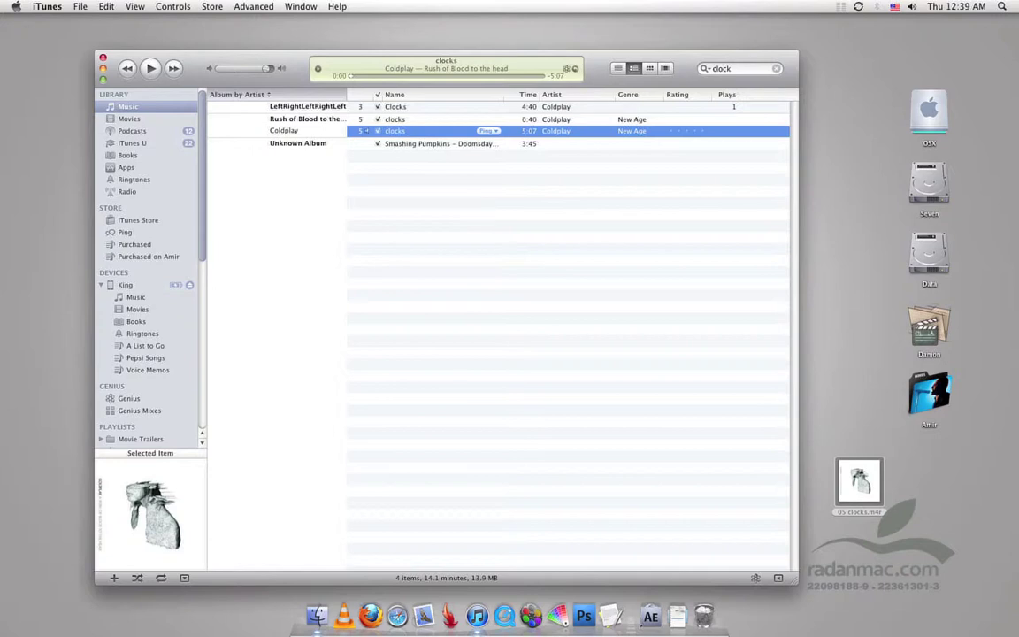
{"action": "key", "text": "super+i"}
{"action": "left_click", "coordinate": [433, 396]}
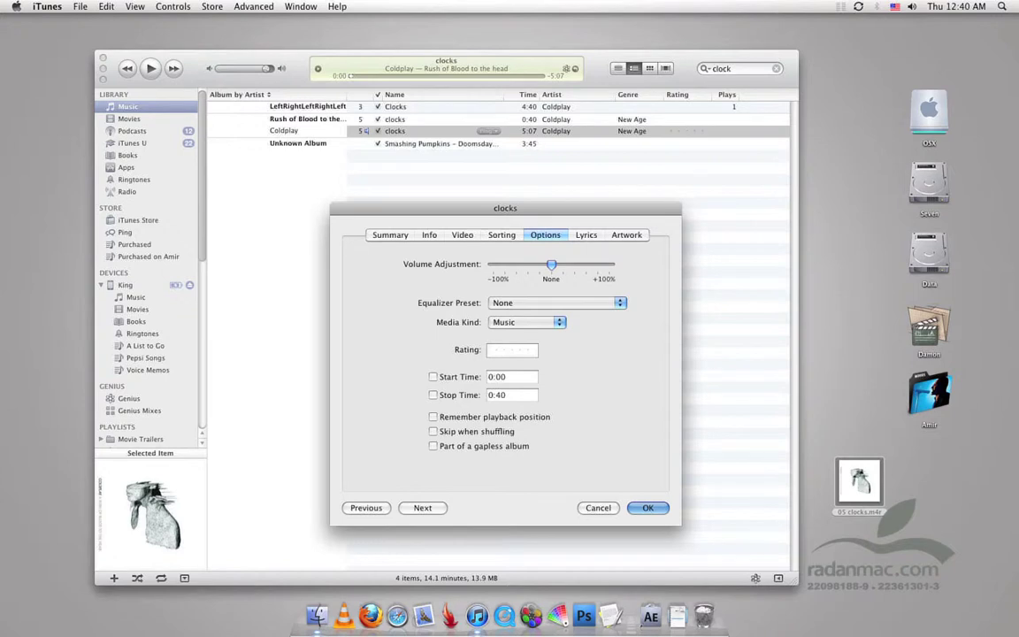
{"action": "key", "text": "Return"}
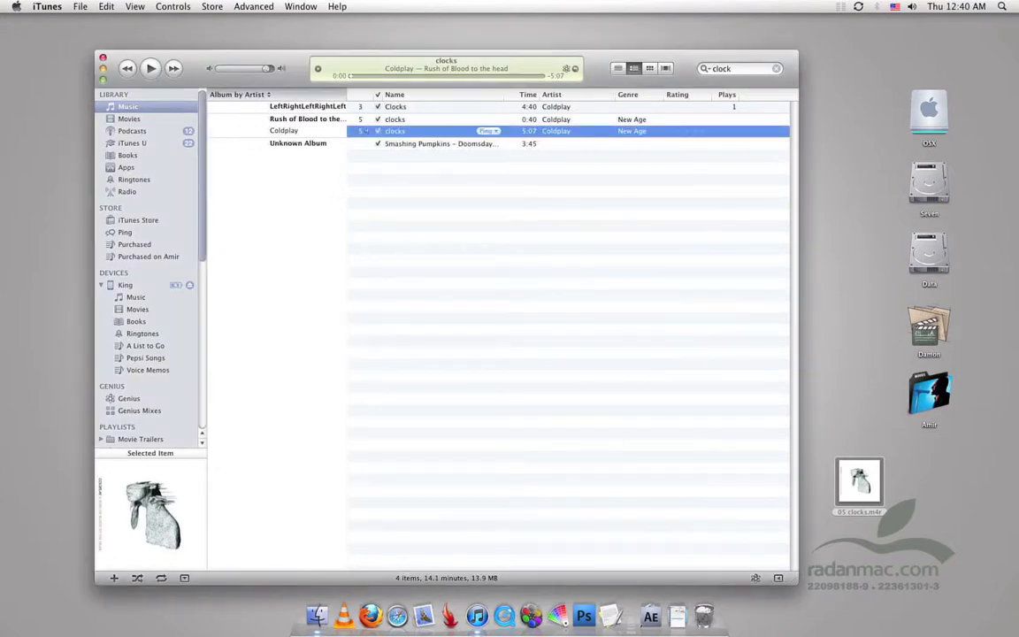
Reveal the 0:40 "clocks" file in Finder, move it to the Trash, and close the Finder windows
{"action": "key", "text": "Up"}
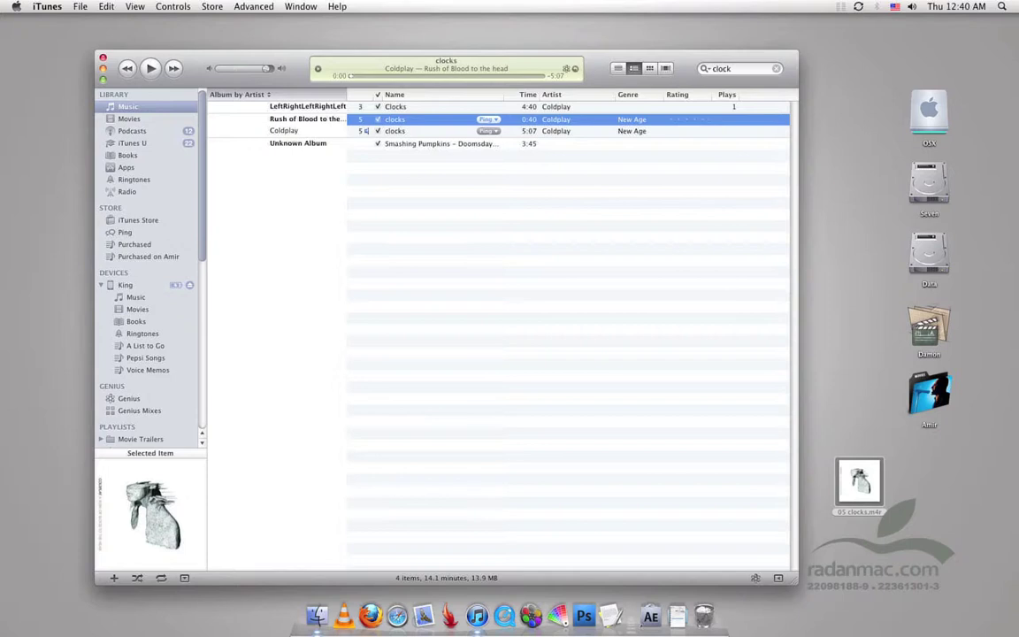
{"action": "left_click_drag", "start_coordinate": [872, 421], "coordinate": [865, 492]}
{"action": "key", "text": "super+Tab"}
{"action": "right_click", "coordinate": [414, 122]}
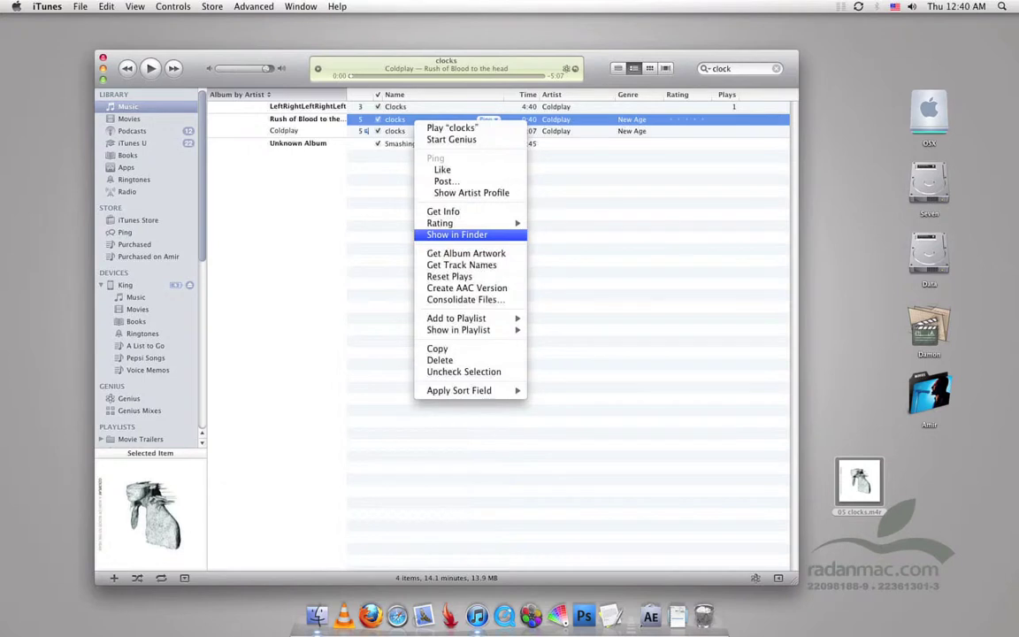
{"action": "left_click", "coordinate": [458, 235]}
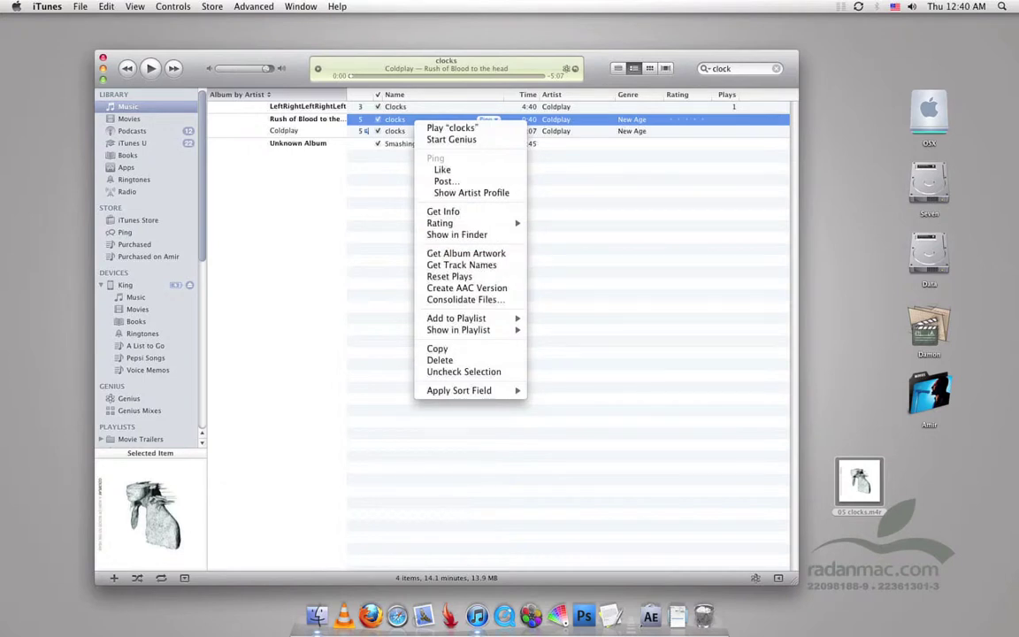
{"action": "left_click_drag", "start_coordinate": [519, 125], "coordinate": [704, 618]}
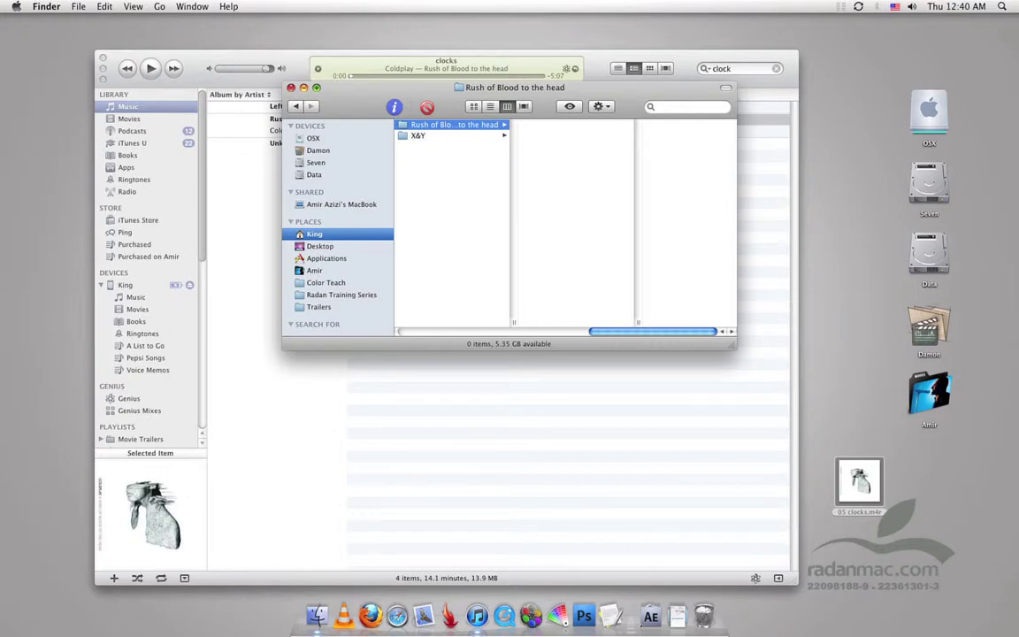
{"action": "left_click", "coordinate": [291, 88]}
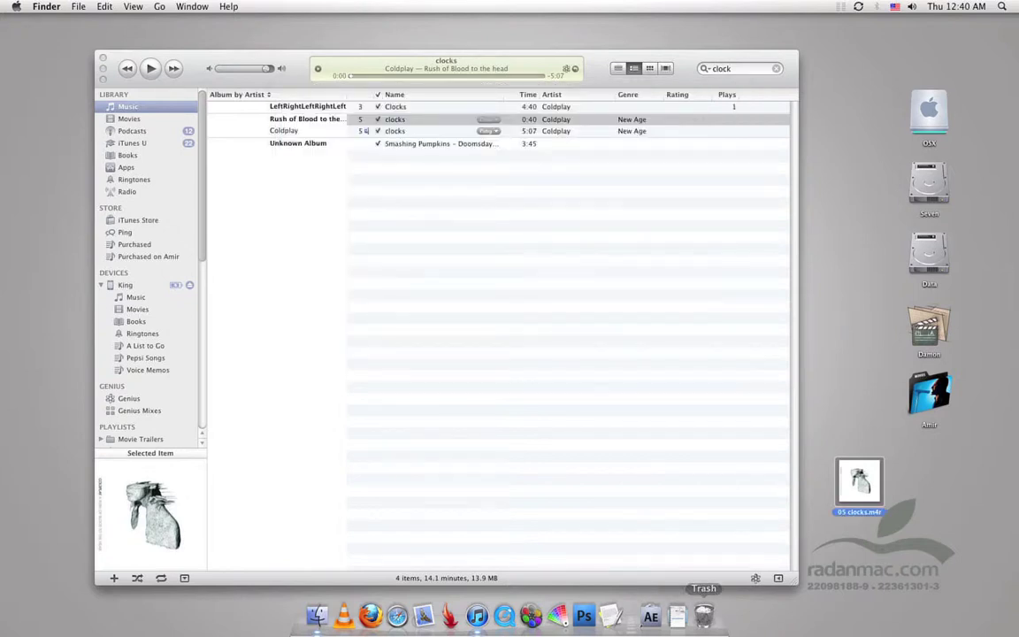
{"action": "left_click", "coordinate": [705, 617]}
{"action": "key", "text": "super+w"}
Delete the 0:40 "clocks" entry from the music library, keeping the 5:07 original
{"action": "left_click", "coordinate": [415, 120]}
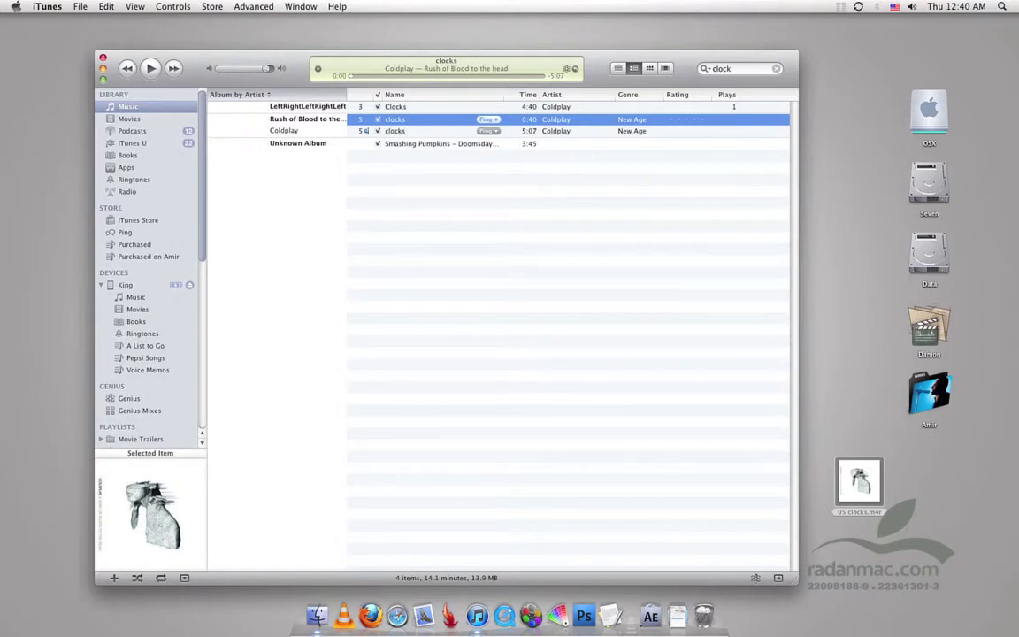
{"action": "key", "text": "Delete"}
{"action": "key", "text": "Return"}
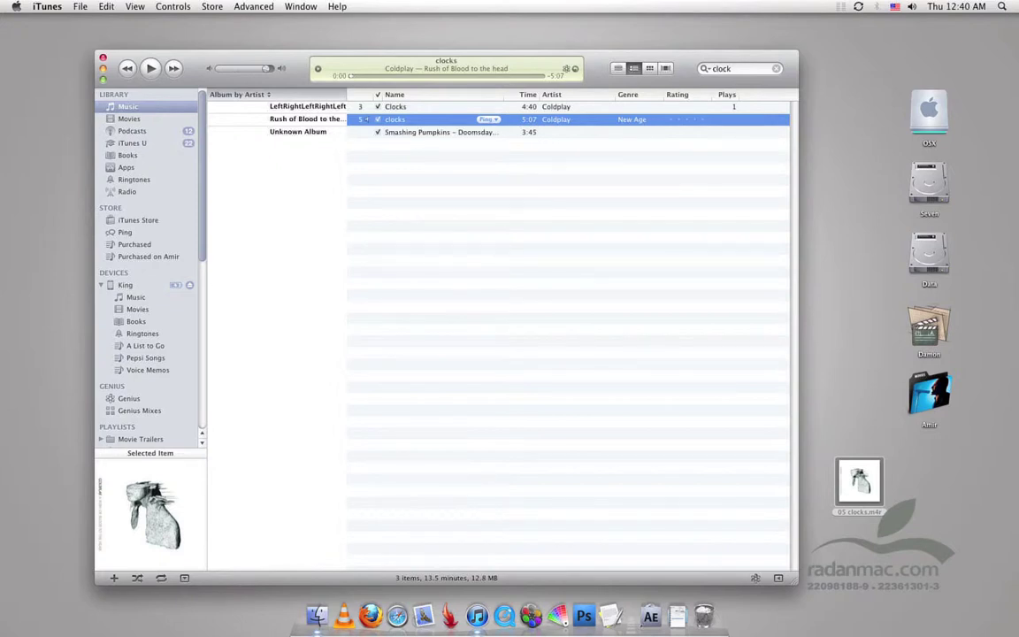
Add the desktop file "05 clocks.m4r" to the library and show the library's ringtones
{"action": "left_click", "coordinate": [854, 389]}
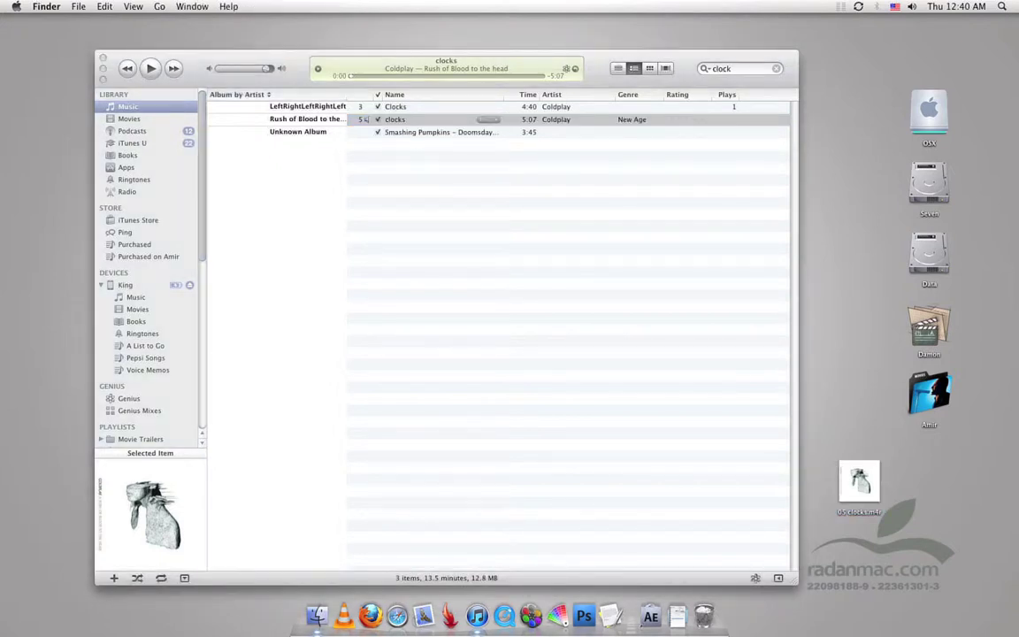
{"action": "left_click", "coordinate": [860, 482]}
{"action": "left_click_drag", "start_coordinate": [859, 482], "coordinate": [138, 150]}
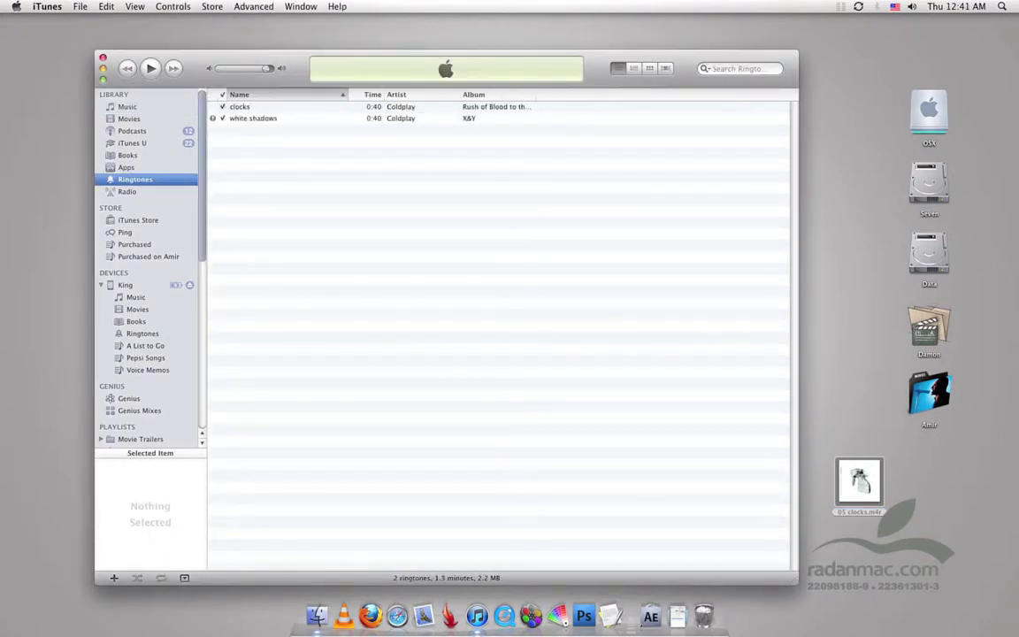
Delete the "white shadows" ringtone from the library's ringtones
{"action": "left_click", "coordinate": [254, 119]}
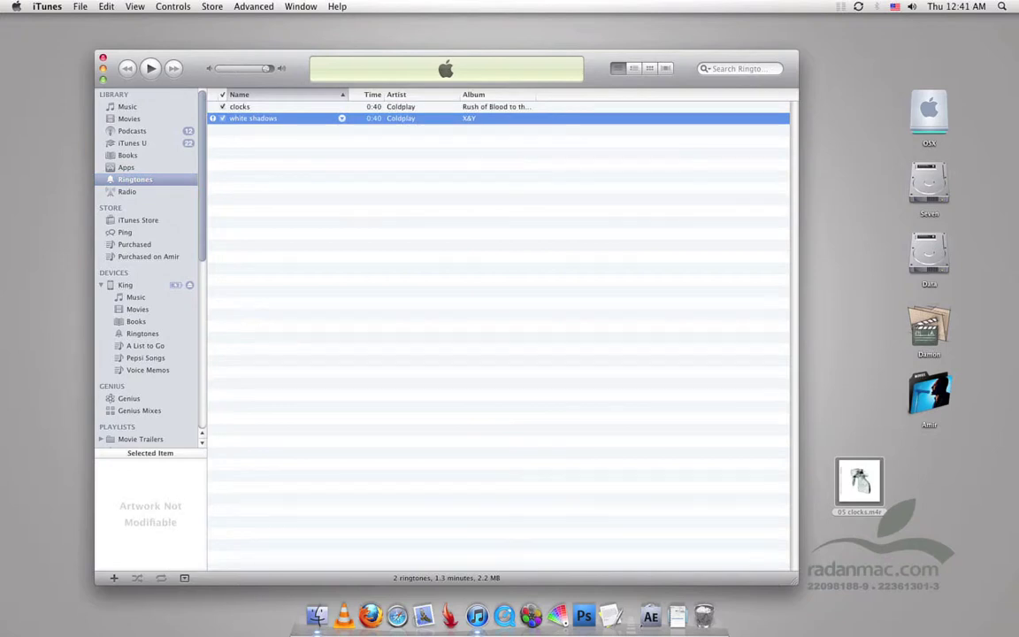
{"action": "key", "text": "Delete"}
{"action": "key", "text": "Return"}
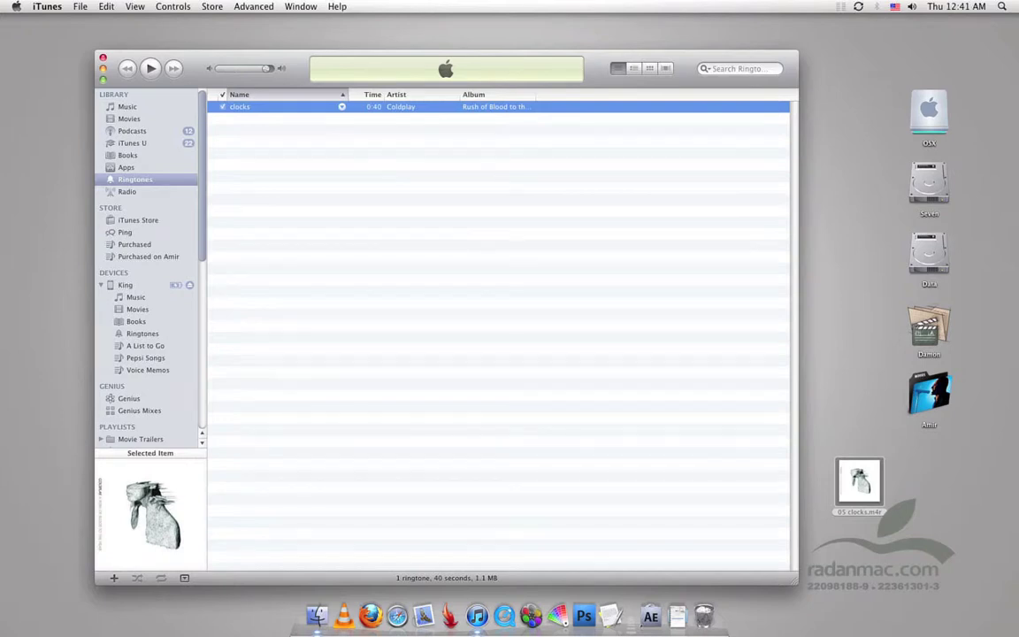
Sync all ringtones from the library to the connected iPhone
{"action": "left_click", "coordinate": [126, 285]}
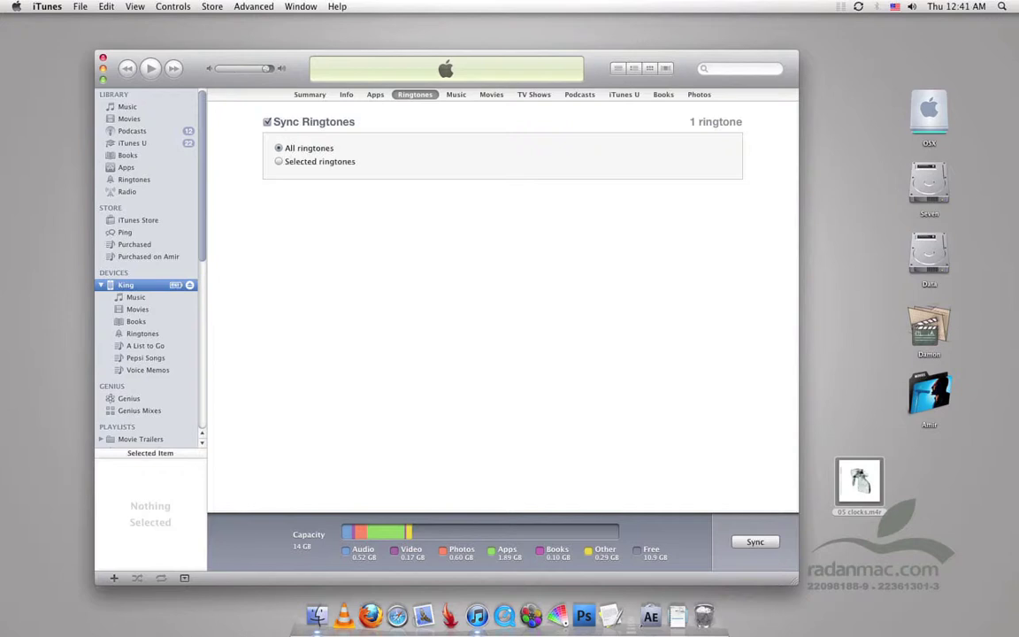
{"action": "left_click", "coordinate": [756, 541]}
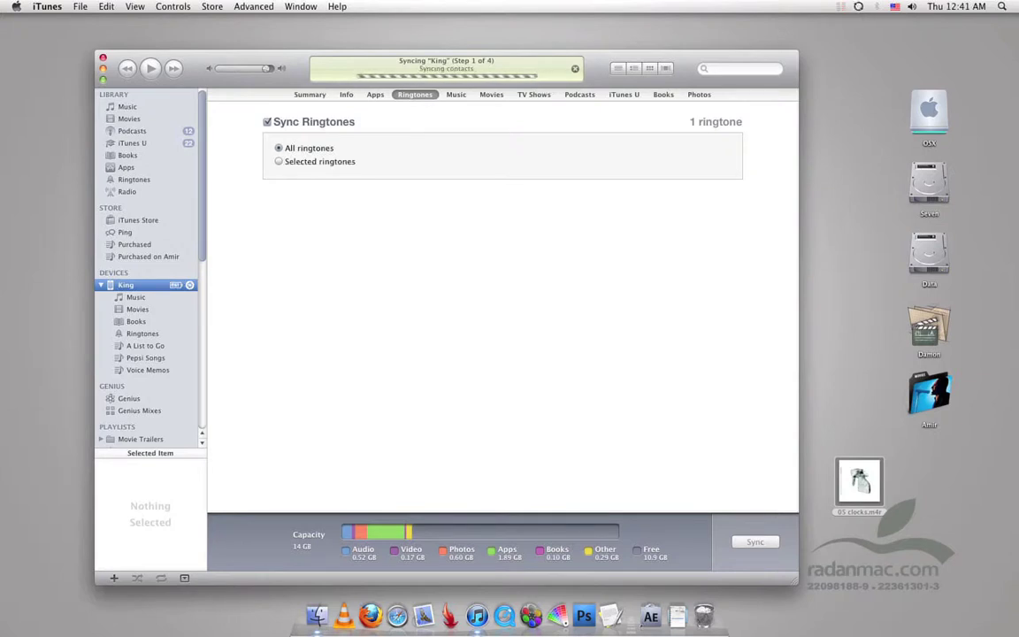
Compare the iPhone's ringtones with the library's ringtones during and after the sync
{"action": "left_click", "coordinate": [142, 334]}
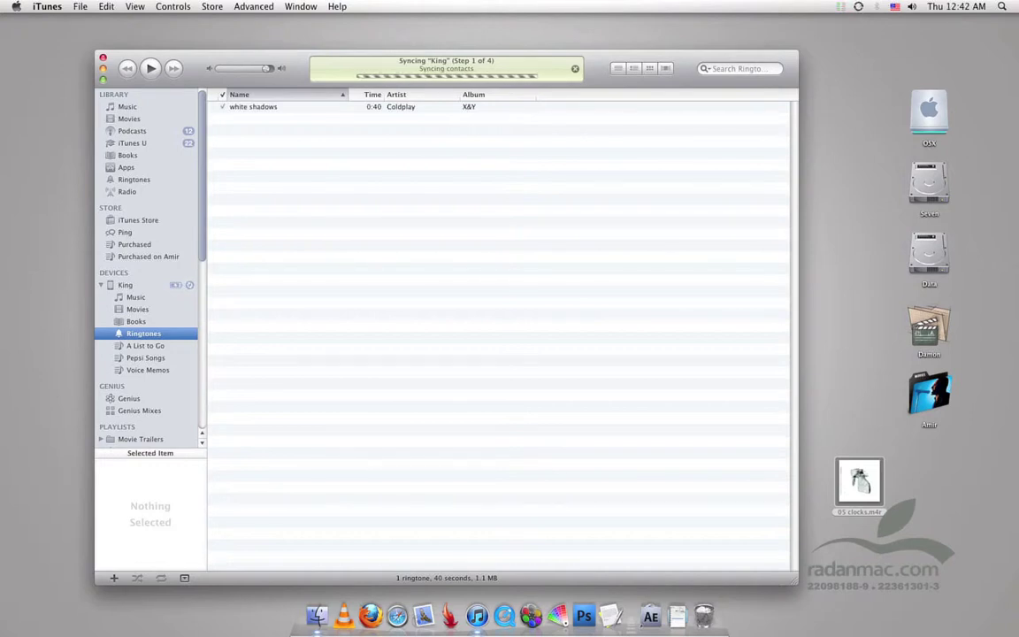
{"action": "left_click", "coordinate": [135, 180]}
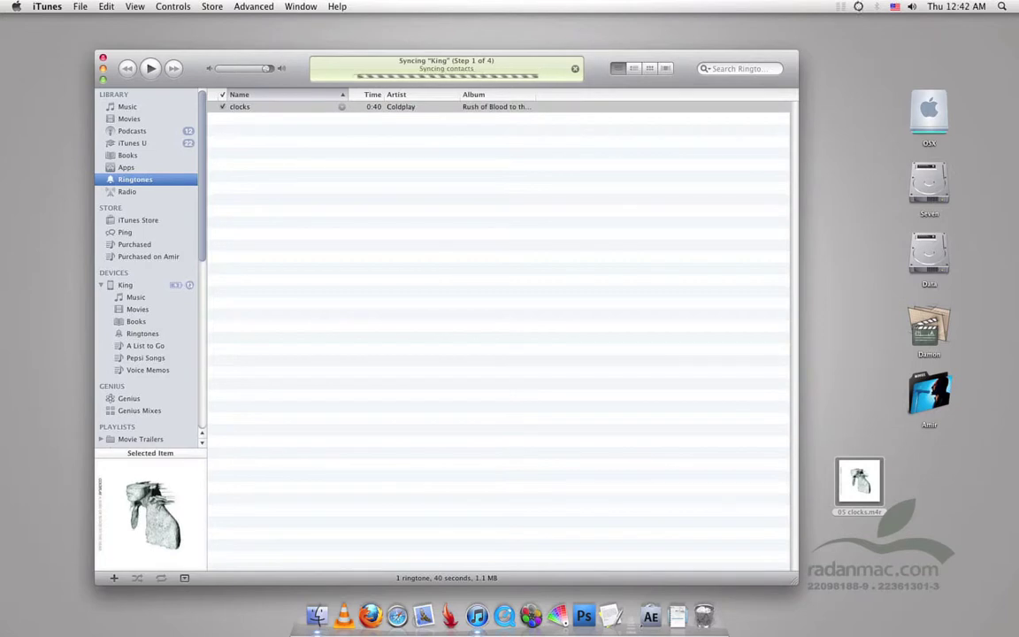
{"action": "left_click", "coordinate": [143, 333]}
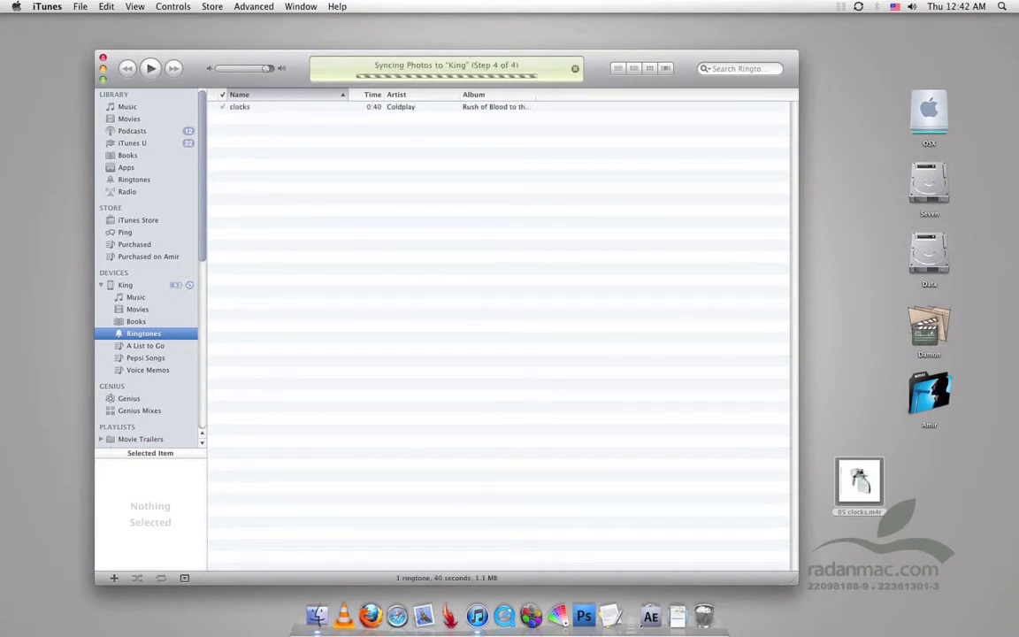
{"action": "left_click", "coordinate": [135, 179]}
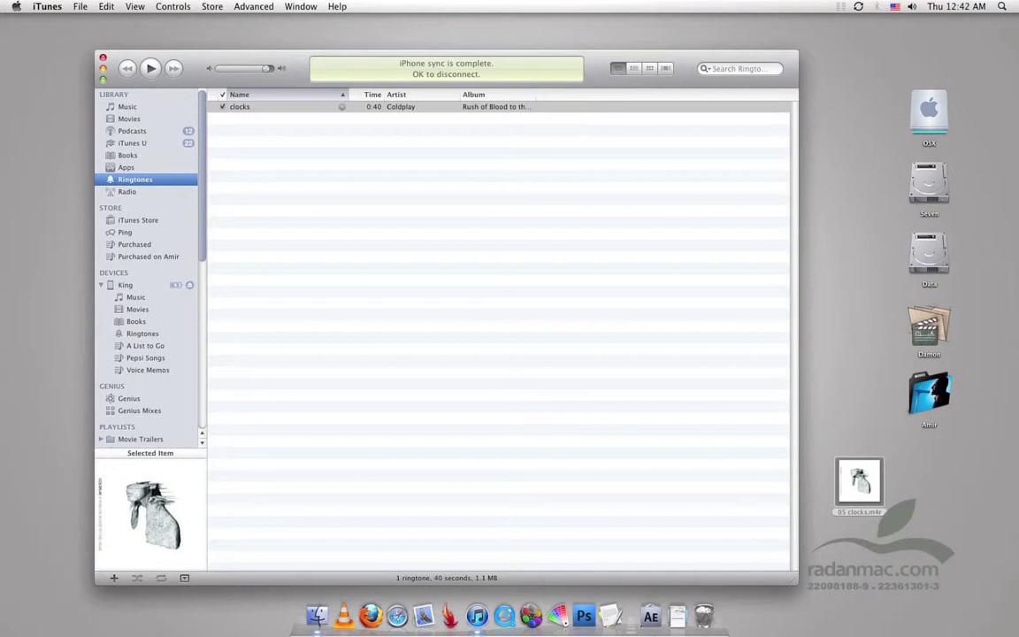
{"action": "left_click", "coordinate": [142, 333]}
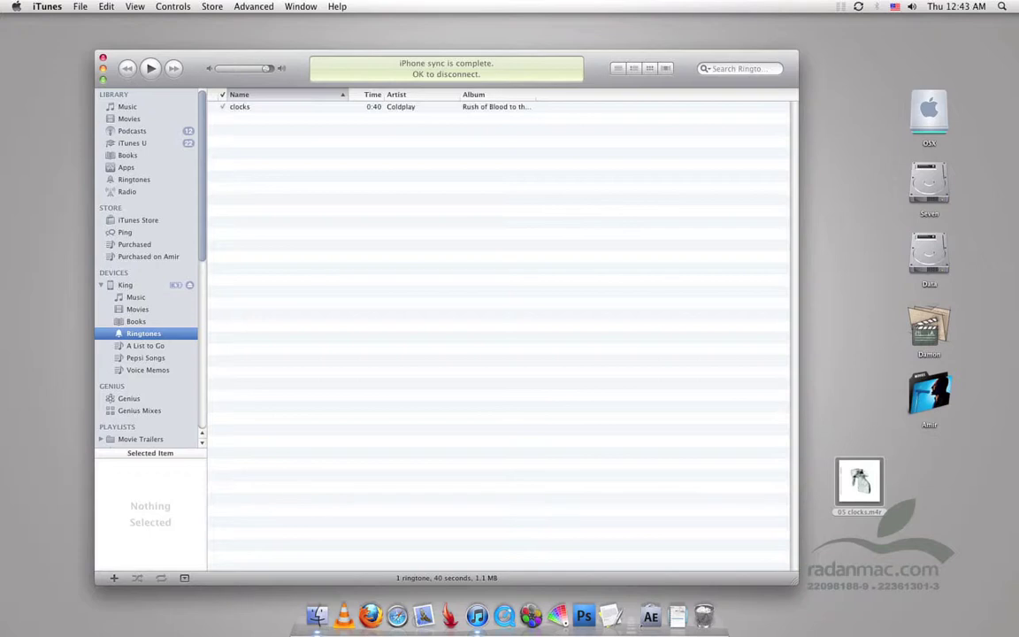
{"action": "left_click_drag", "start_coordinate": [447, 53], "coordinate": [465, 49]}
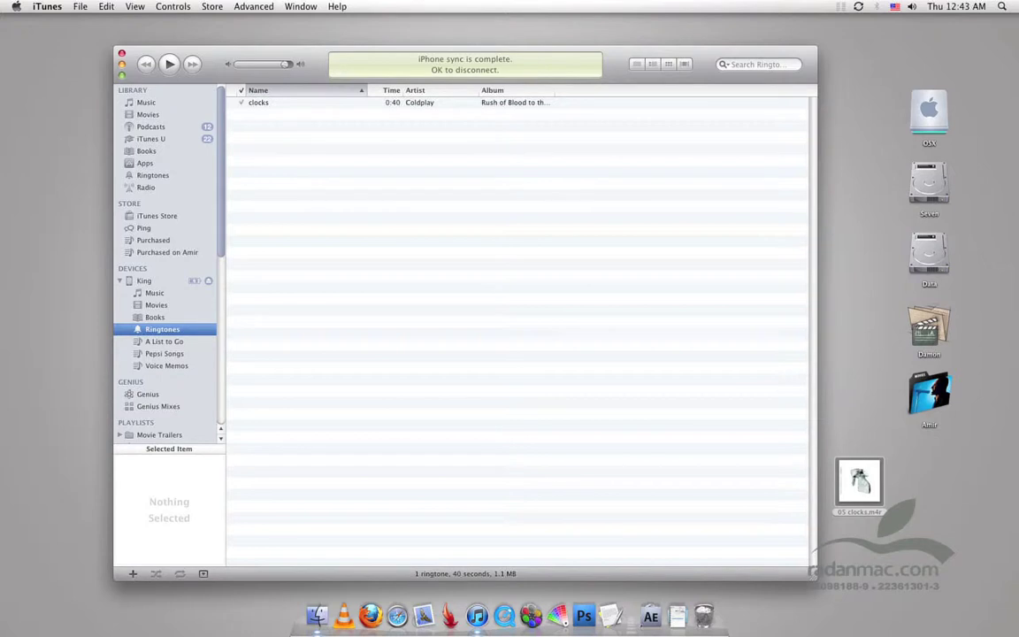